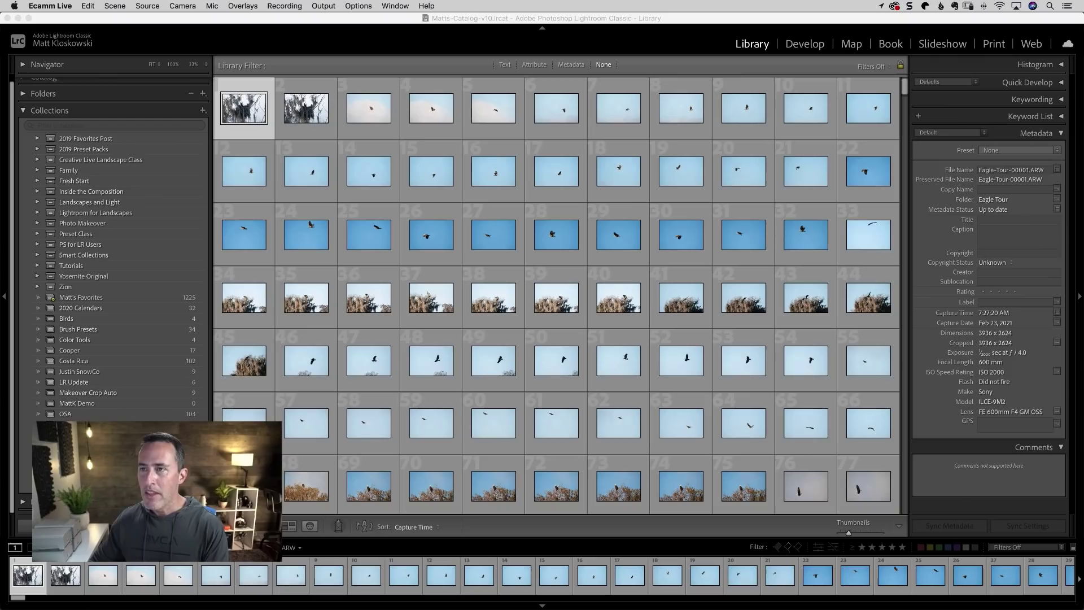
left_click(579, 22)
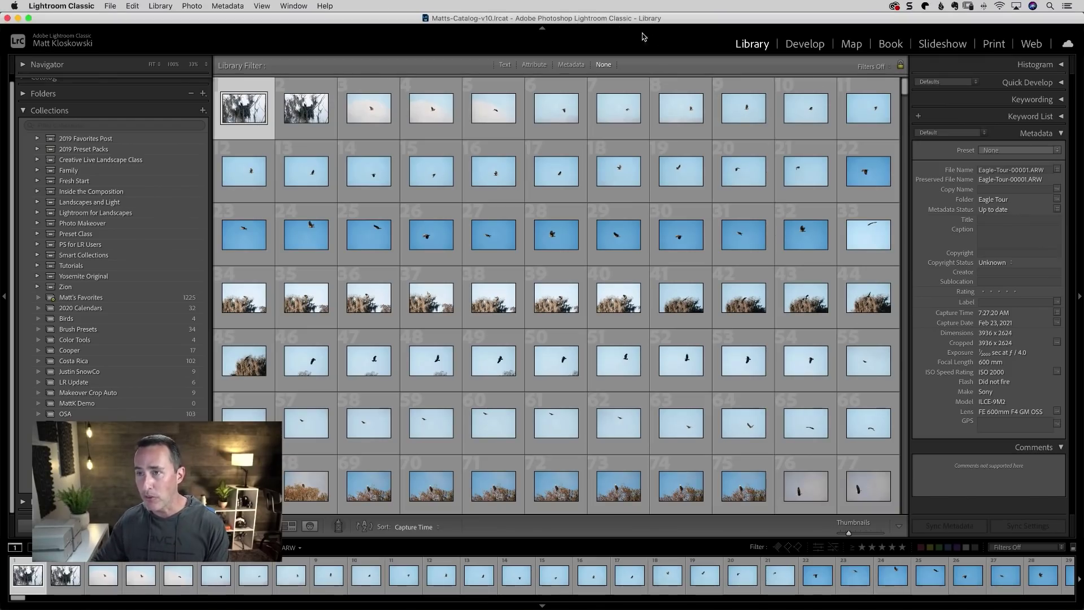
left_click(110, 6)
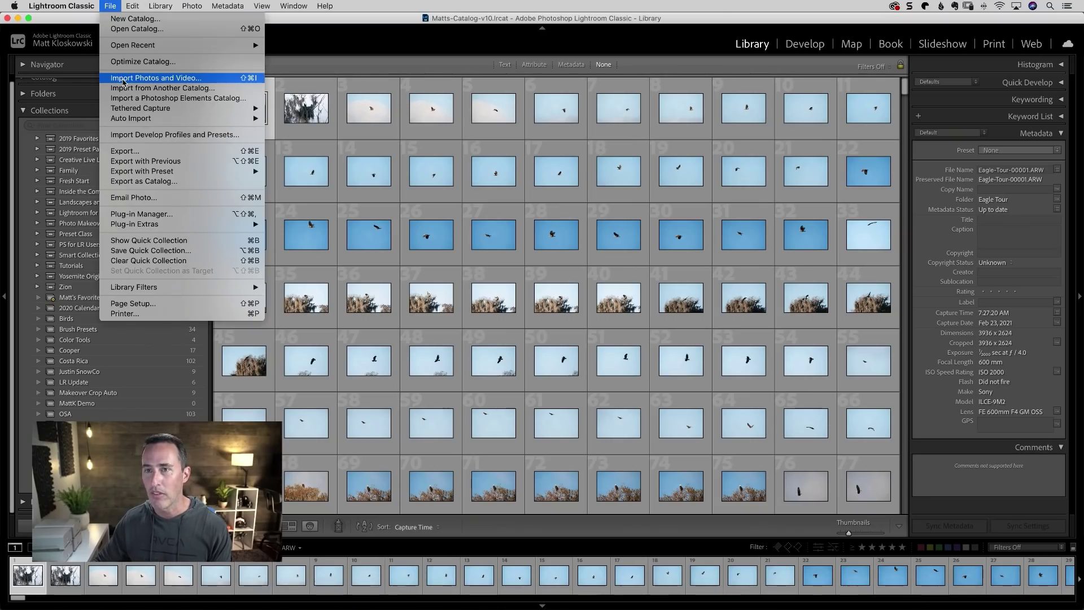
left_click(123, 83)
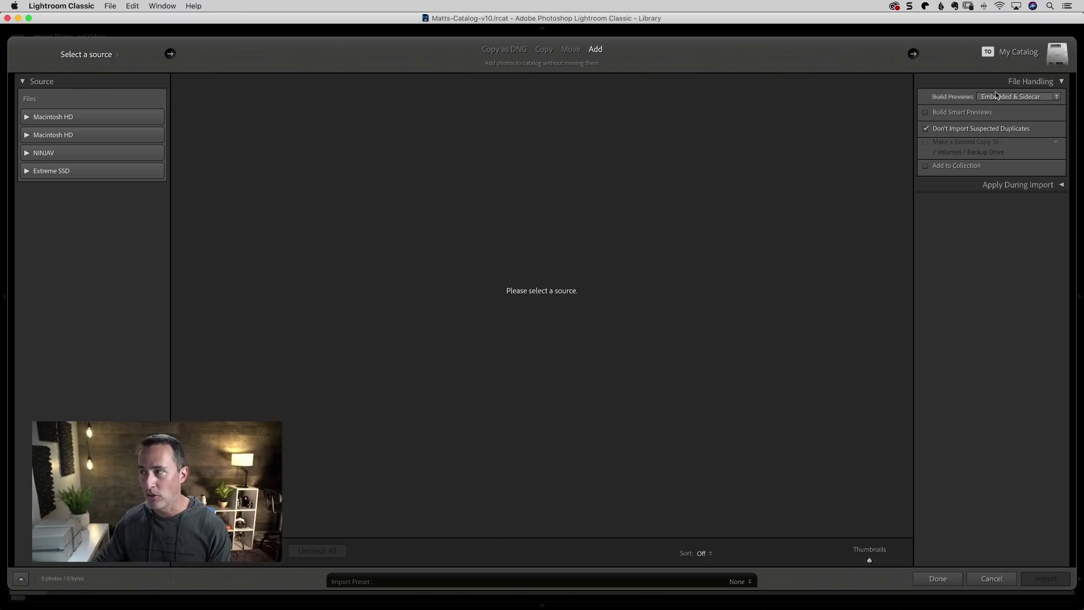
left_click(991, 578)
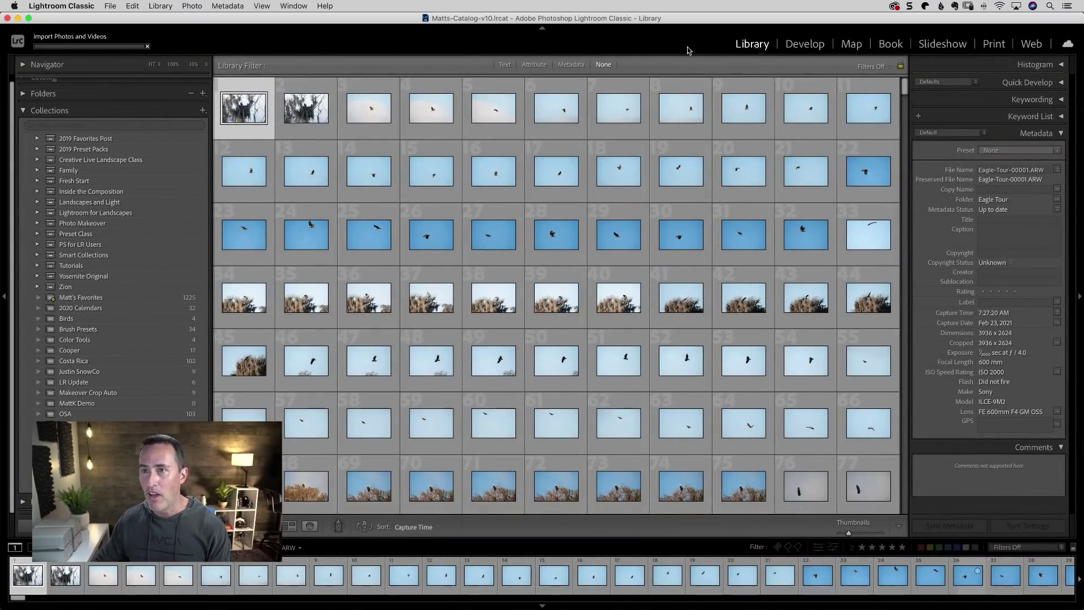
double_click(238, 104)
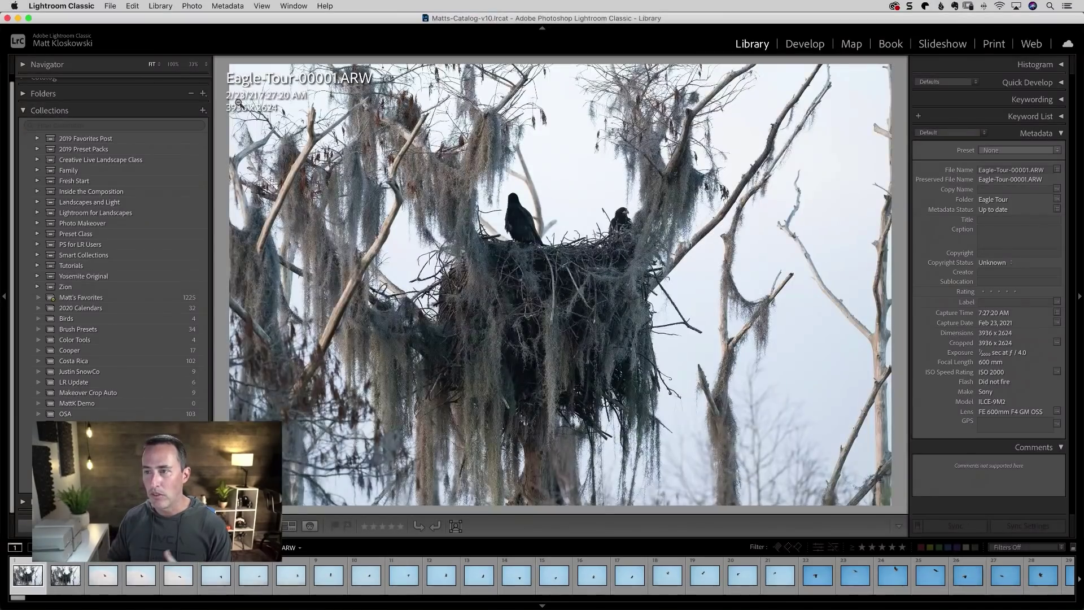
key("Right")
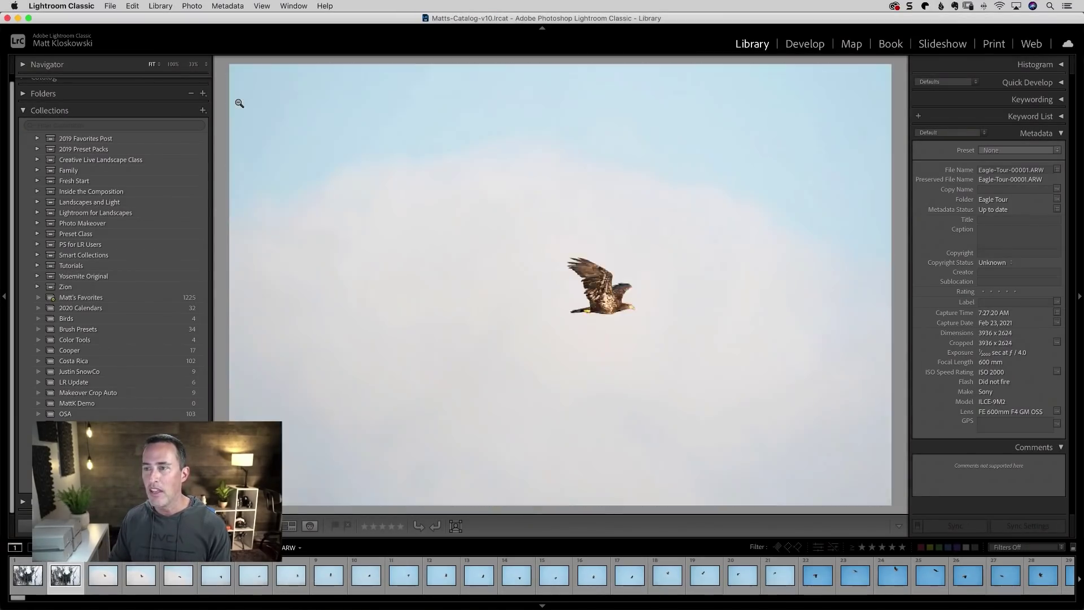
key("Right")
key("Right")
key("Right")
key("Right")
key("Right")
key("Right")
key("Right")
key("Right")
key("Right")
key("Right")
key("Right")
key("Right")
key("Right")
key("Right")
key("Right")
key("Right")
key("Right")
key("Right")
key("Right")
key("Right")
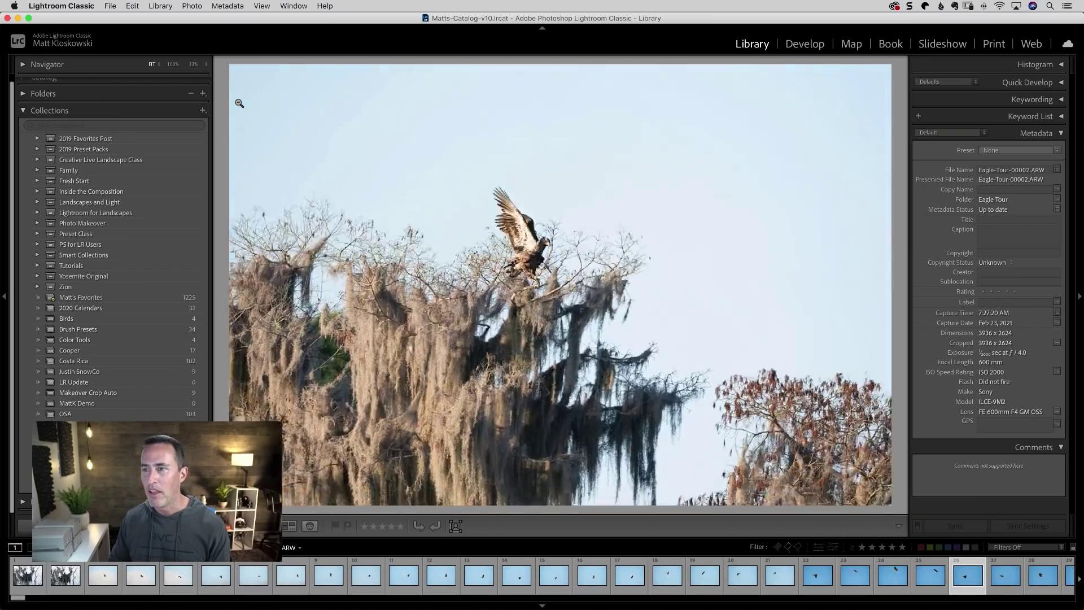
key("Right")
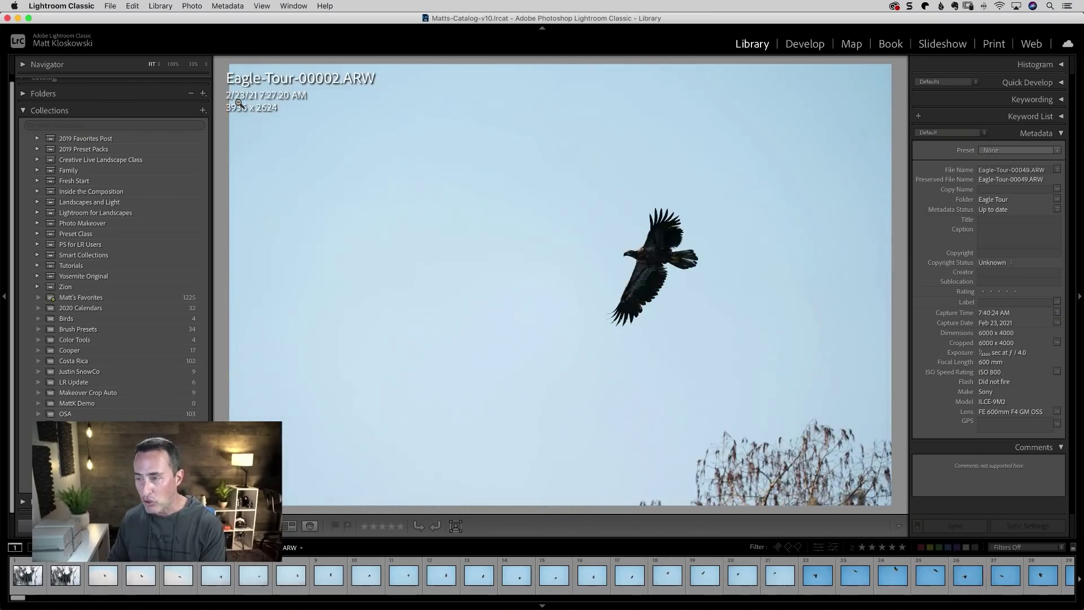
key("g")
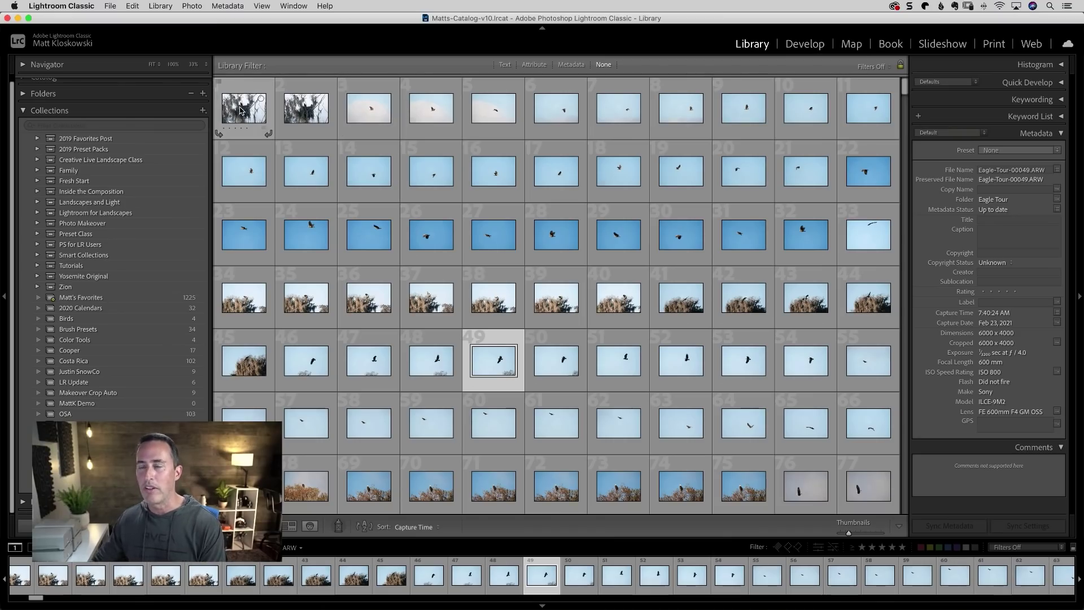
- Flag photos 1–68 of the eagle shoot as rejects and choose Delete Rejected Photos
left_click(241, 110)
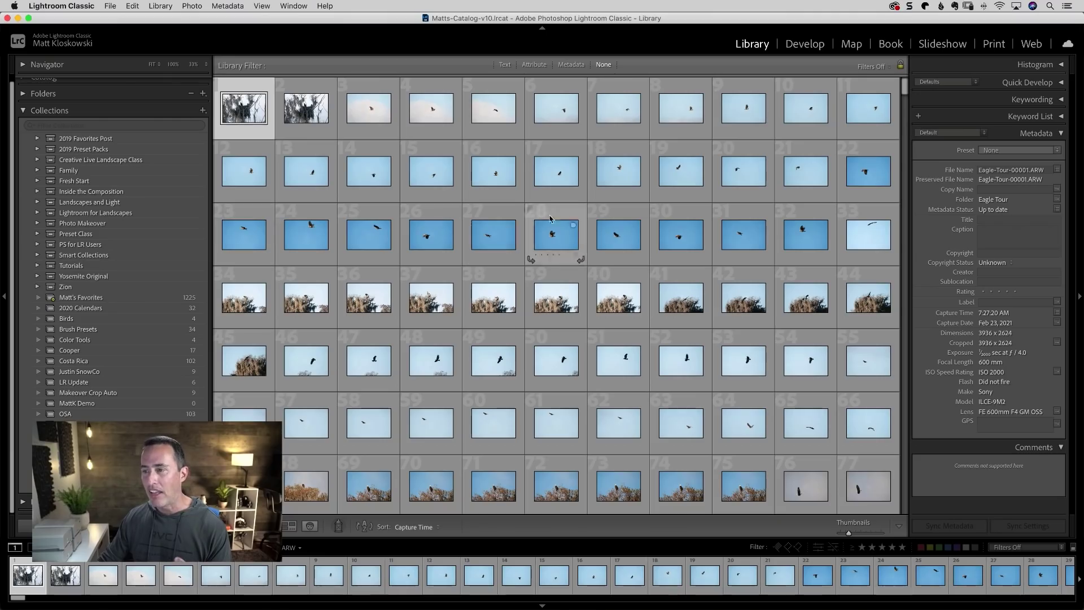
scroll(801, 276, "down", 2)
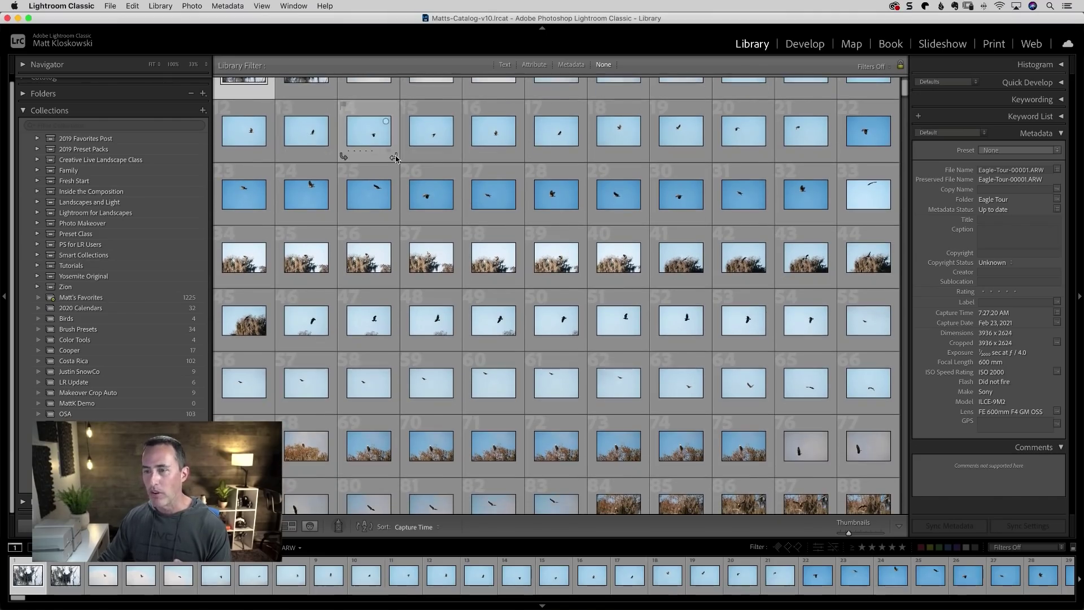
scroll(367, 277, "up", 1)
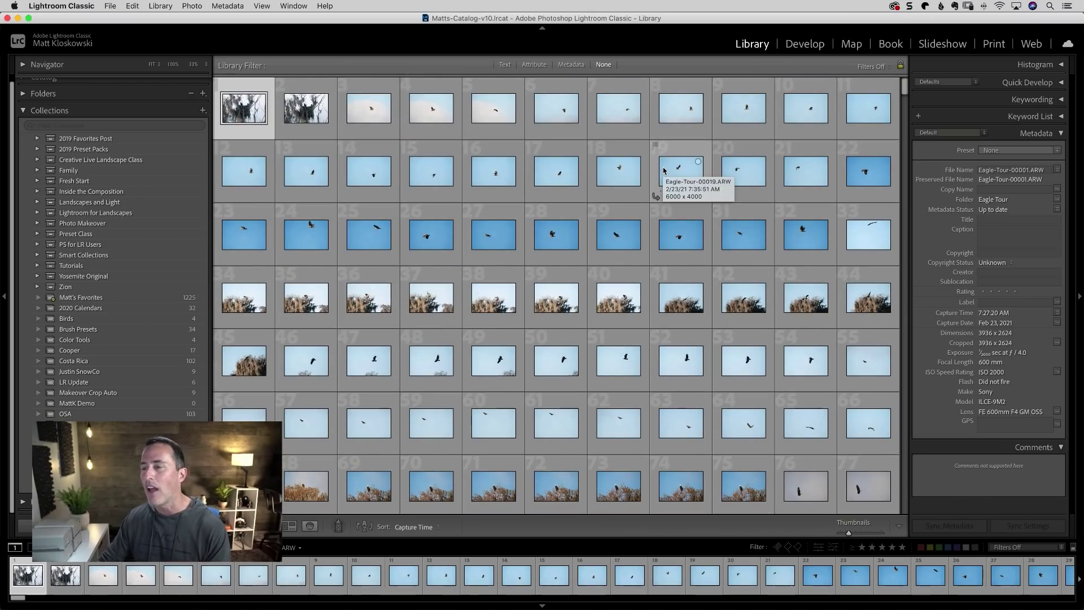
scroll(663, 170, "down", 1)
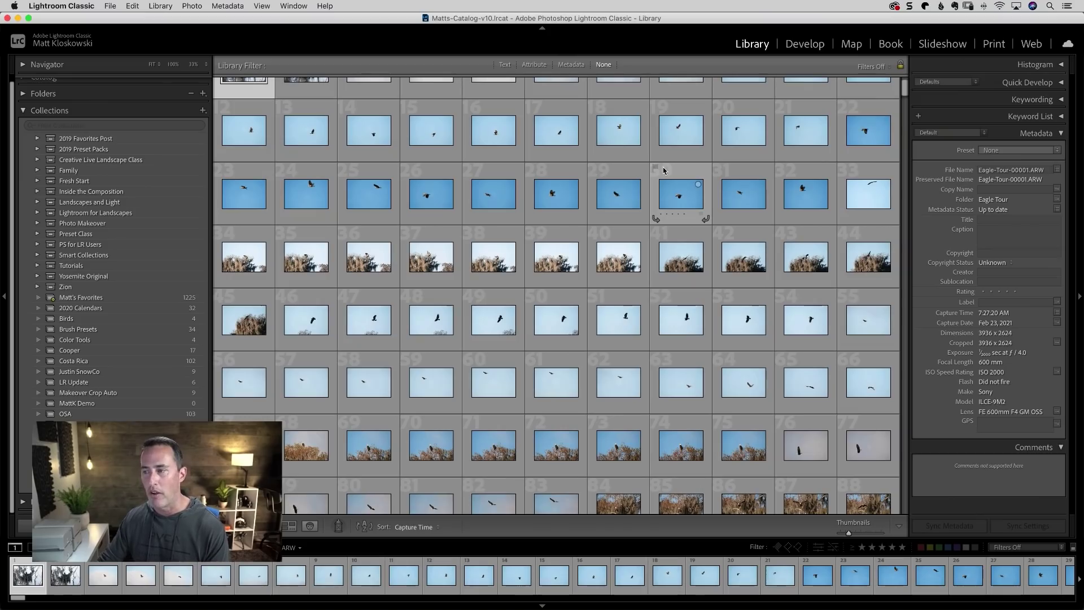
scroll(663, 170, "down", 2)
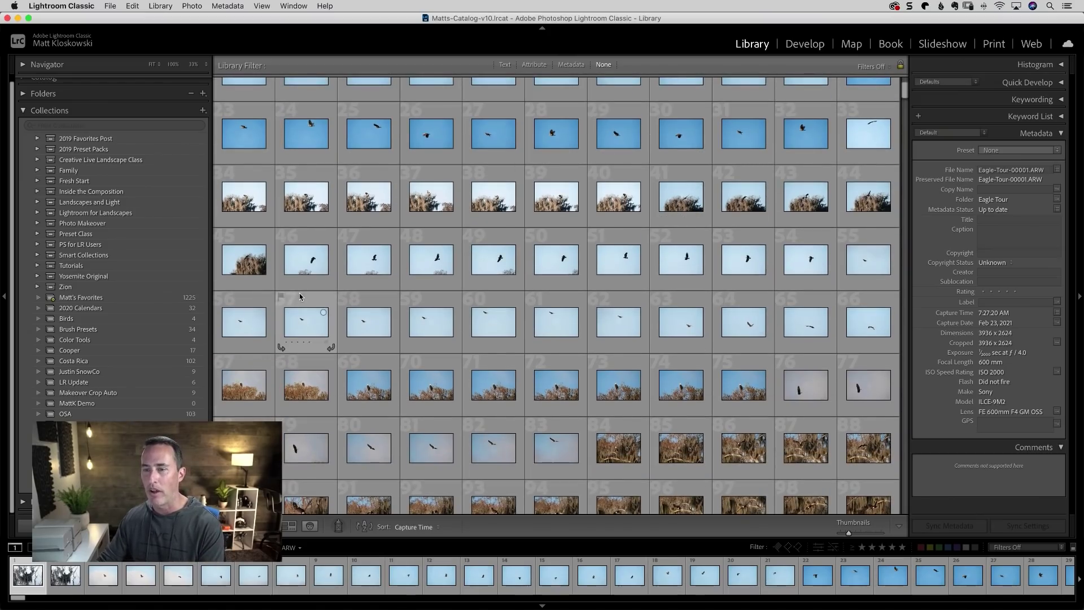
scroll(304, 373, "up", 3)
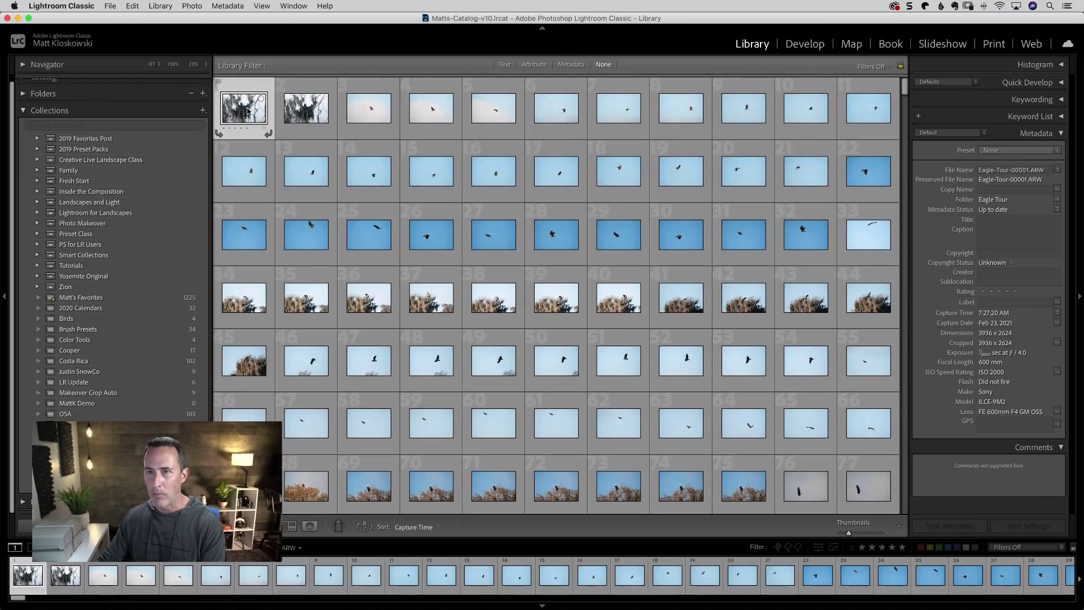
scroll(291, 367, "down", 2)
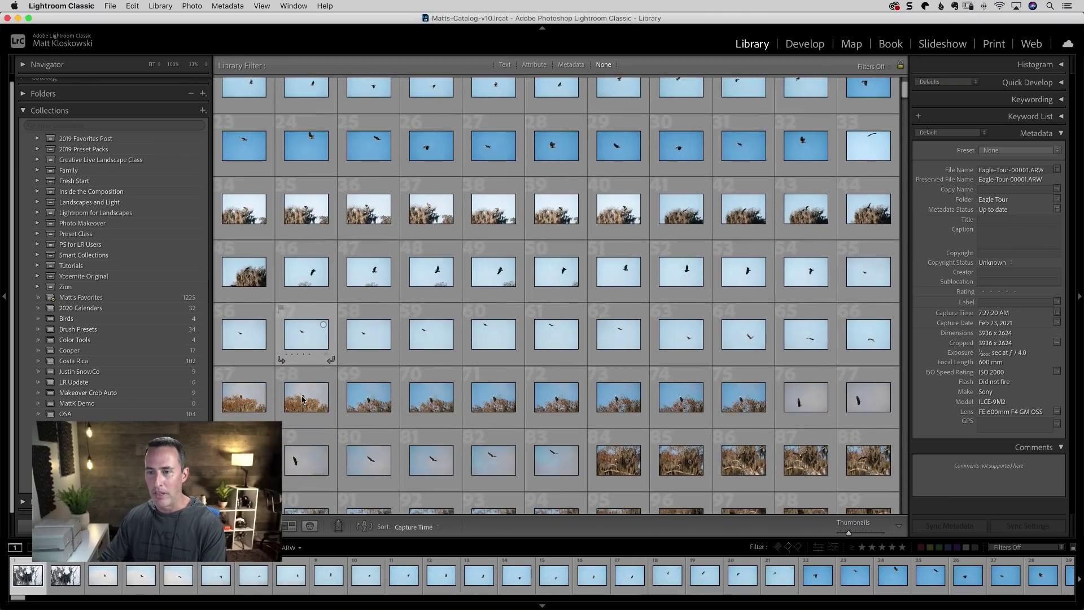
left_click(303, 400, "shift")
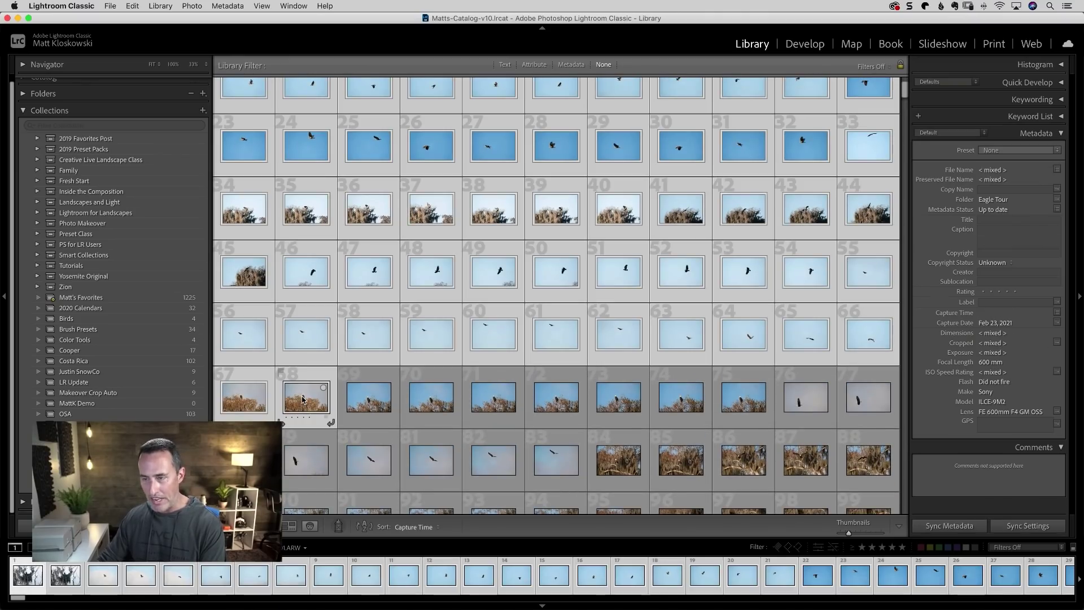
key("x")
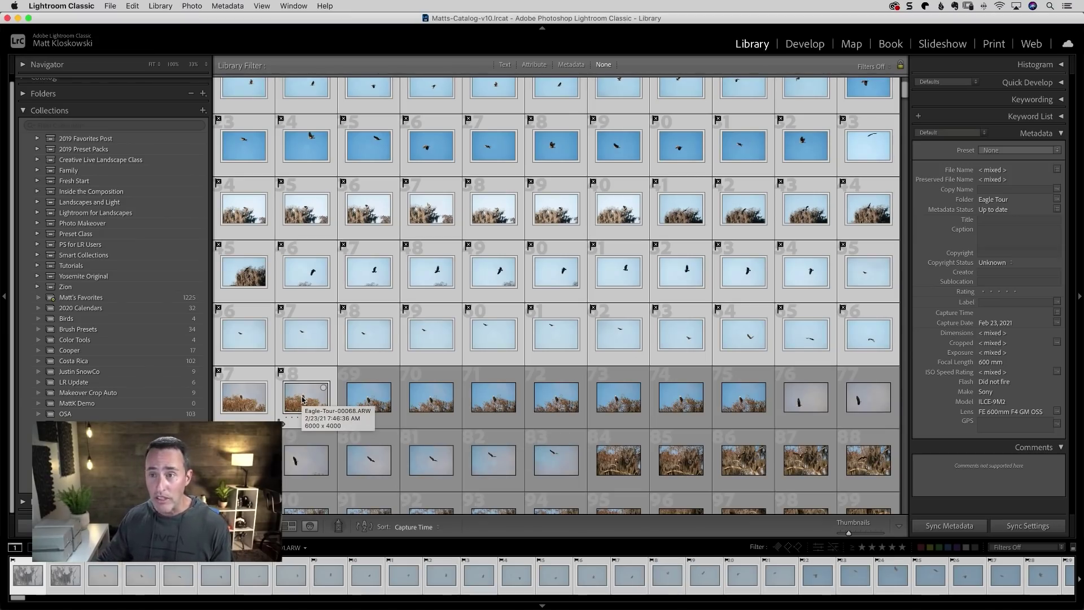
left_click(192, 6)
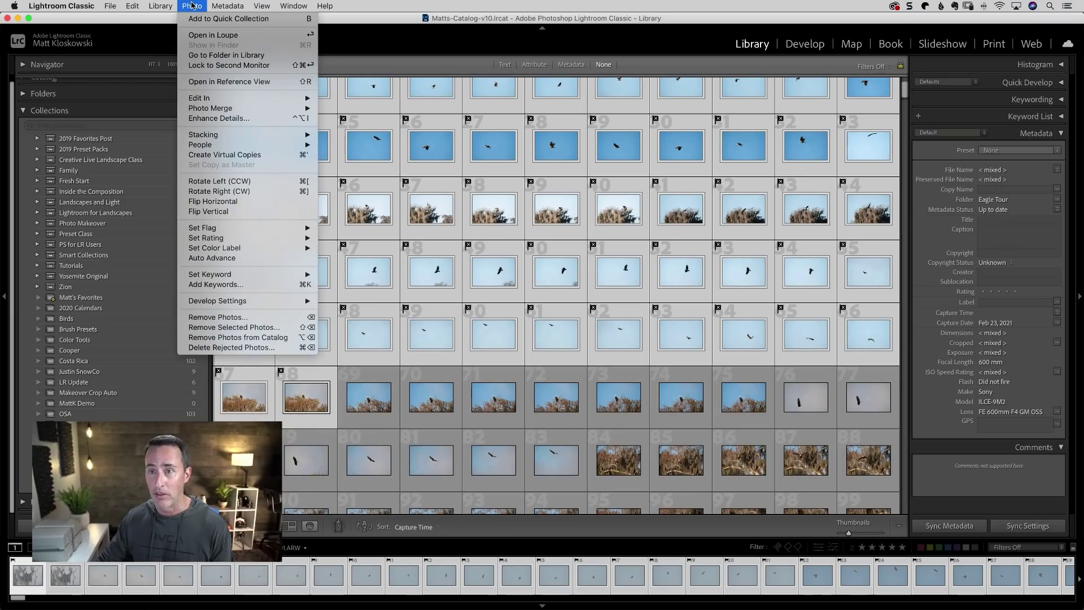
left_click(282, 349)
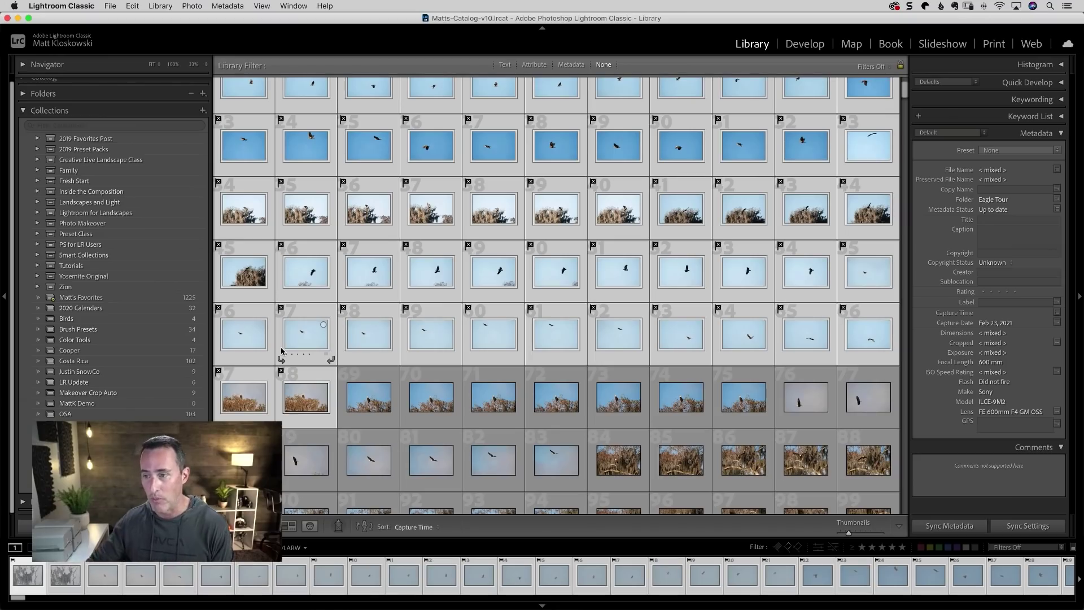
- Select photo 69, the perched bald eagle, and open it full size in Loupe view
left_click(363, 400)
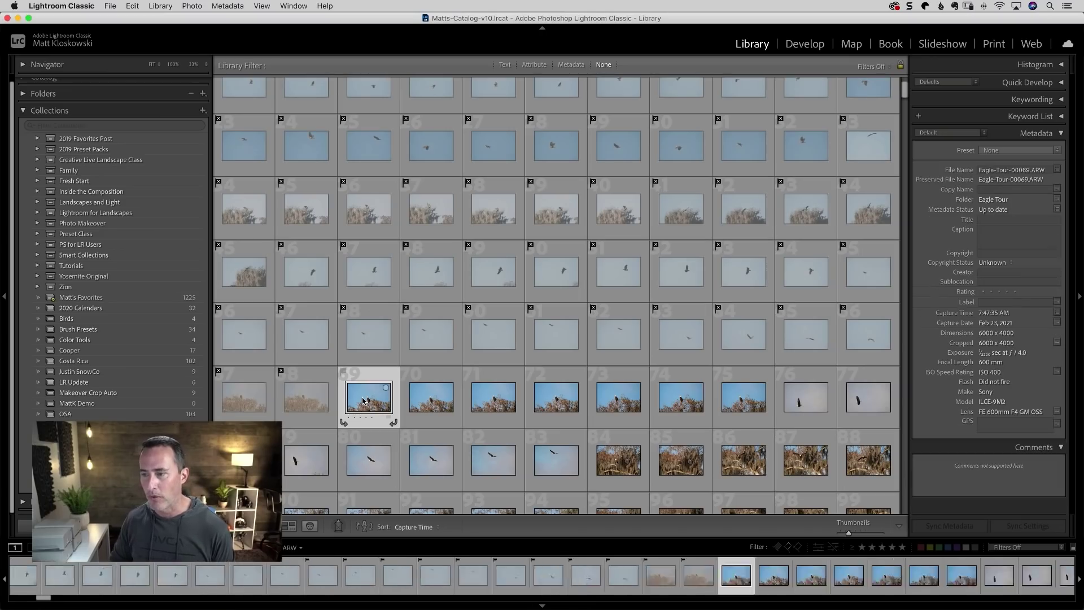
scroll(378, 401, "down", 2)
scroll(379, 401, "down", 1)
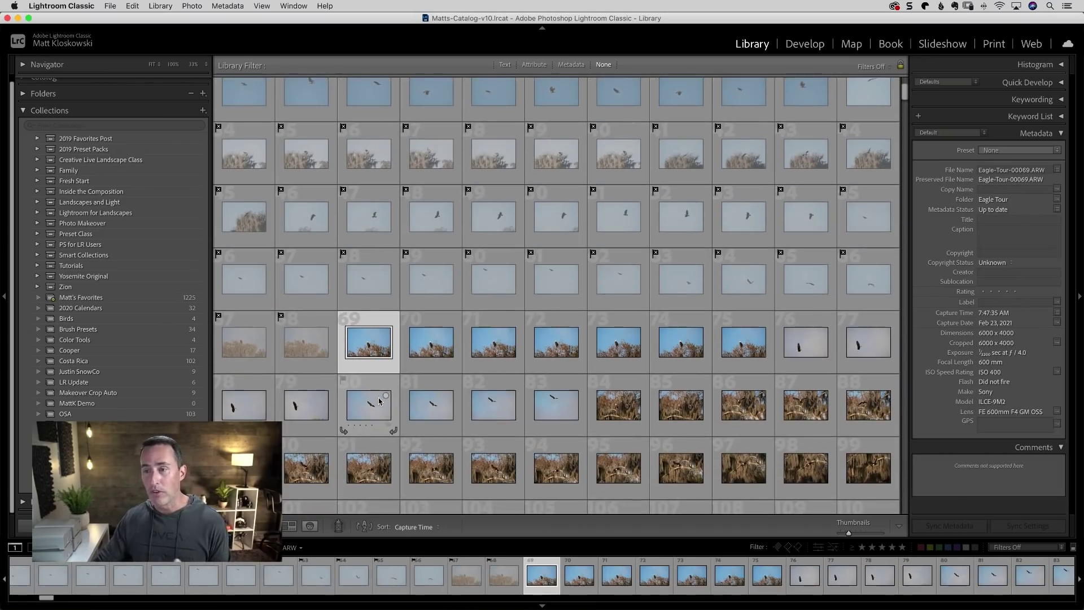
double_click(373, 349)
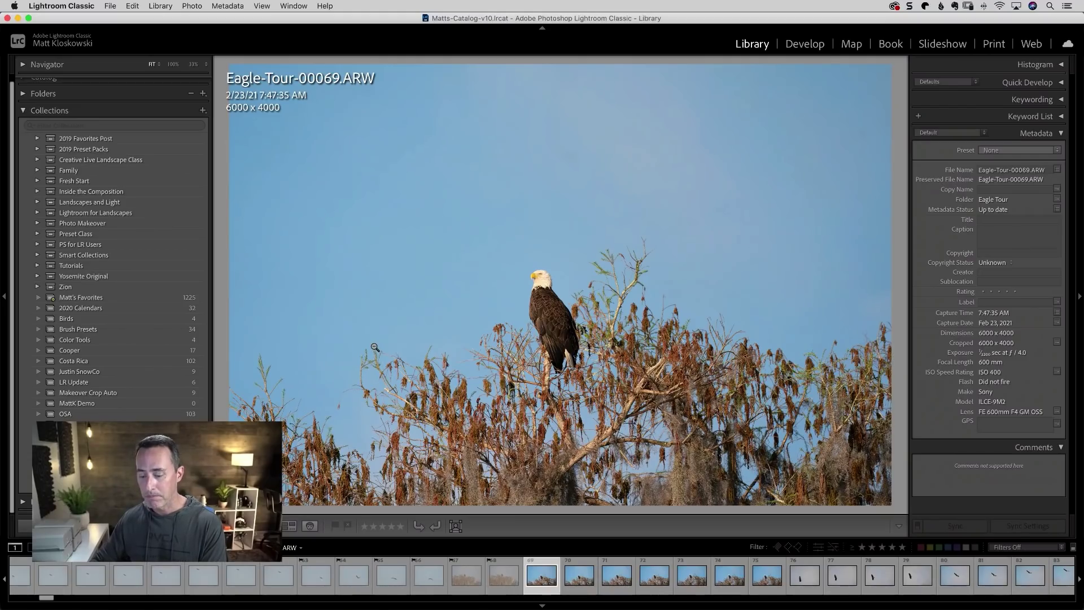
- Crop Eagle-Tour-00069.ARW tightly around the perched eagle to 3211 x 2141
key("r")
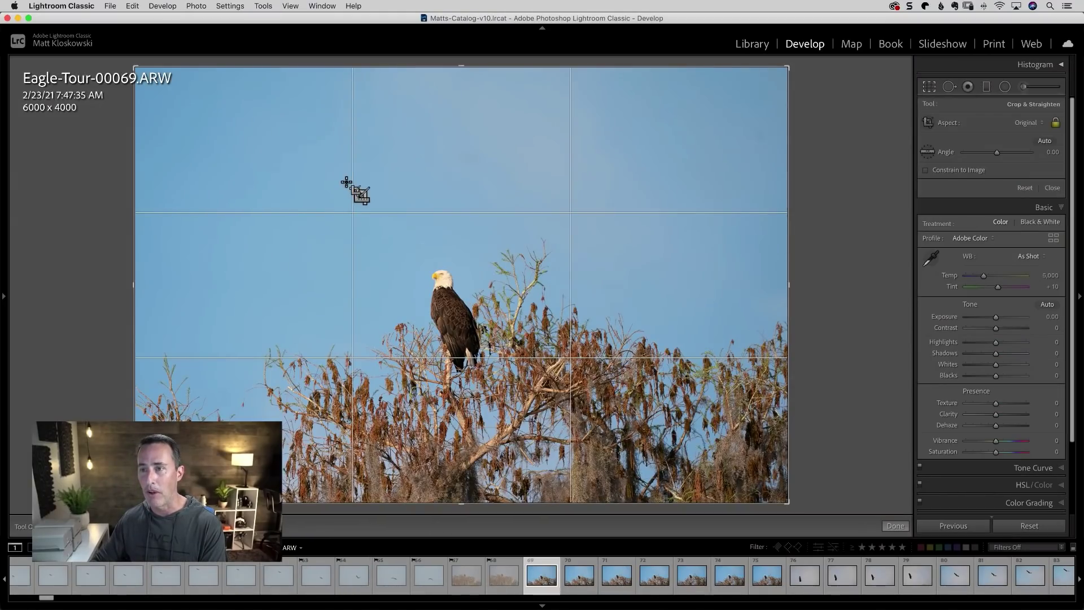
left_click_drag(328, 178, 685, 443)
mouse_move(508, 361)
left_mouse_down()
mouse_move(503, 374)
mouse_move(523, 345)
left_mouse_up()
key("Return")
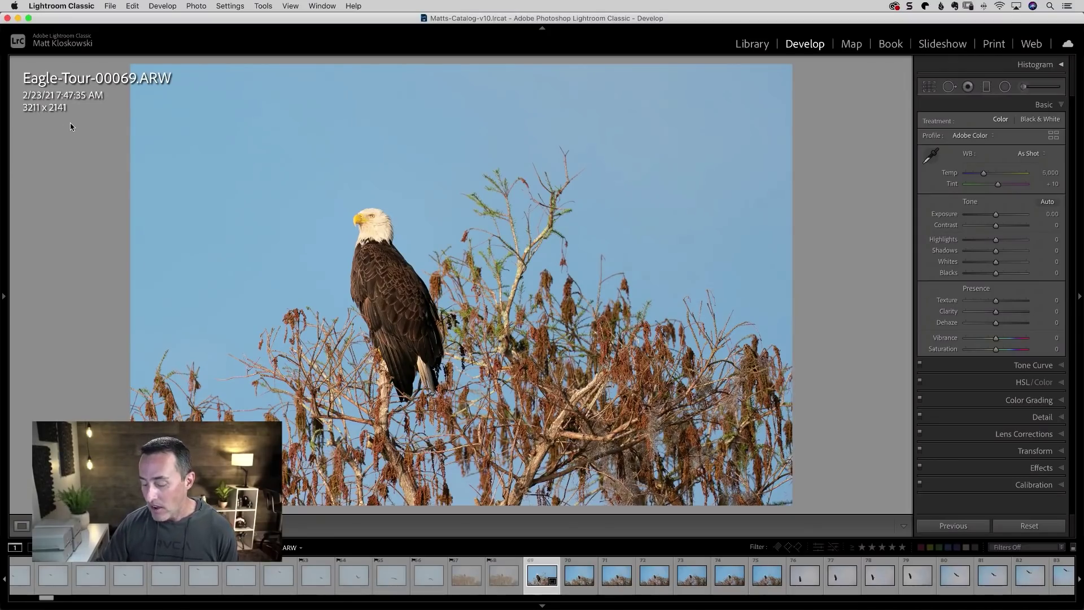
- Raise the photo's Shadows to +18 and return to the Library module
key("i")
key("i")
key("i")
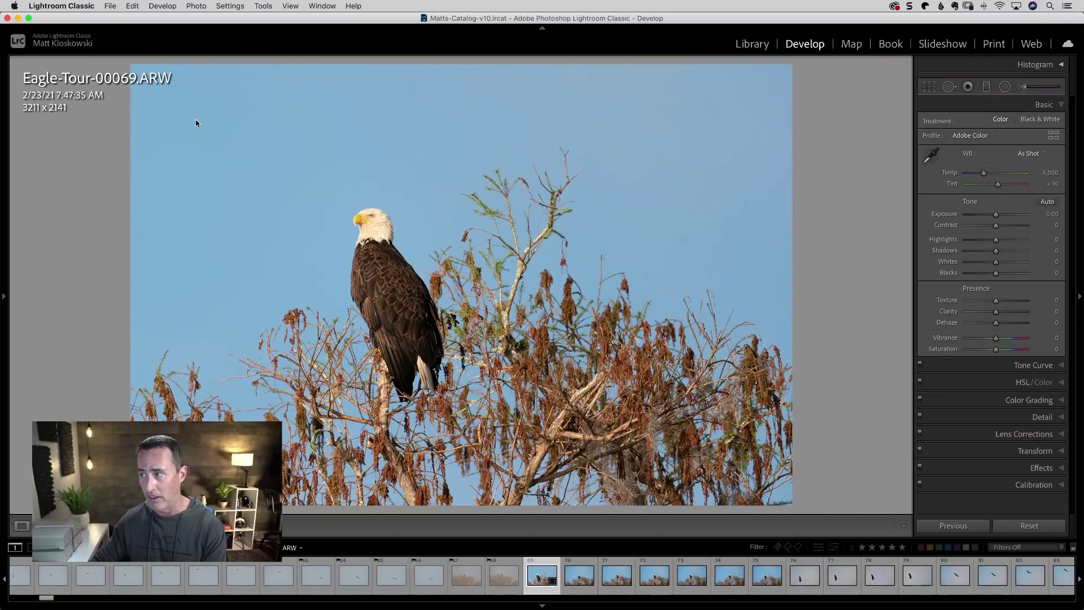
left_click_drag(1004, 255, 1004, 256)
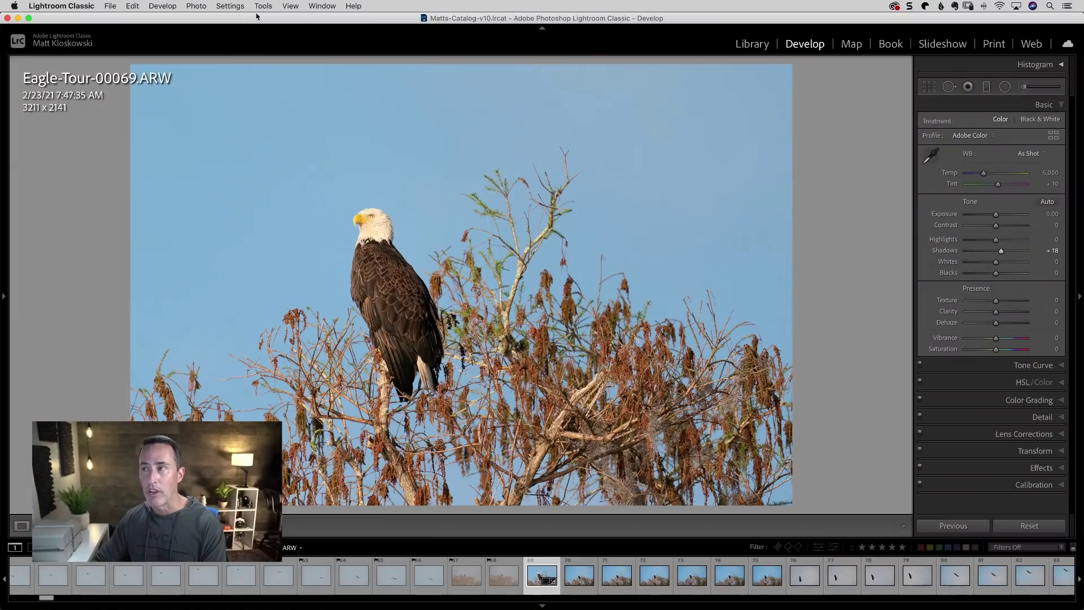
left_click(751, 44)
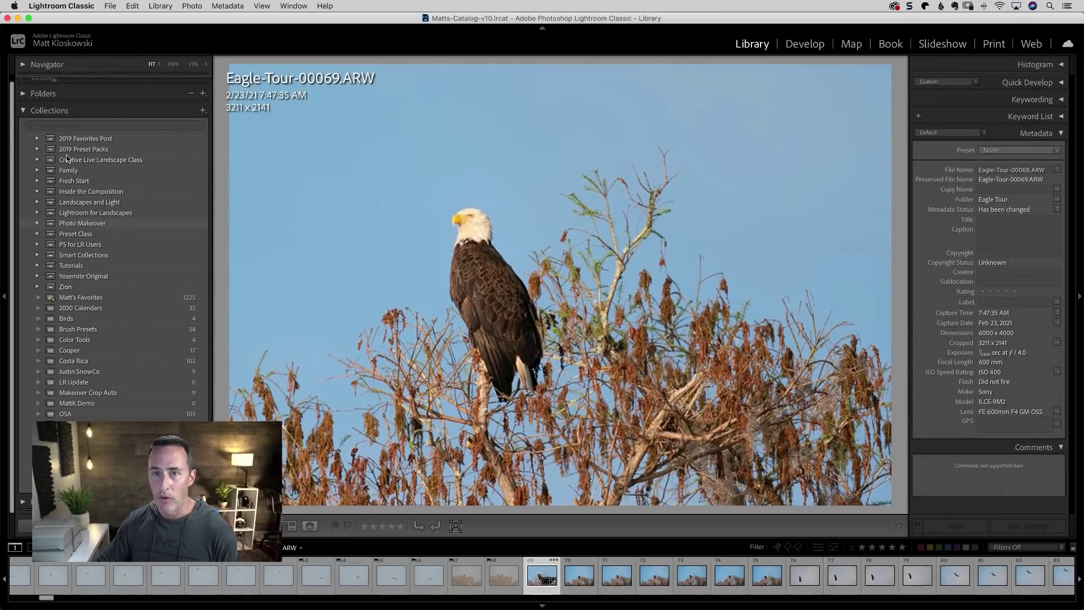
- Create a collection named 'Eagle Tour' set as the target collection
left_click(202, 110)
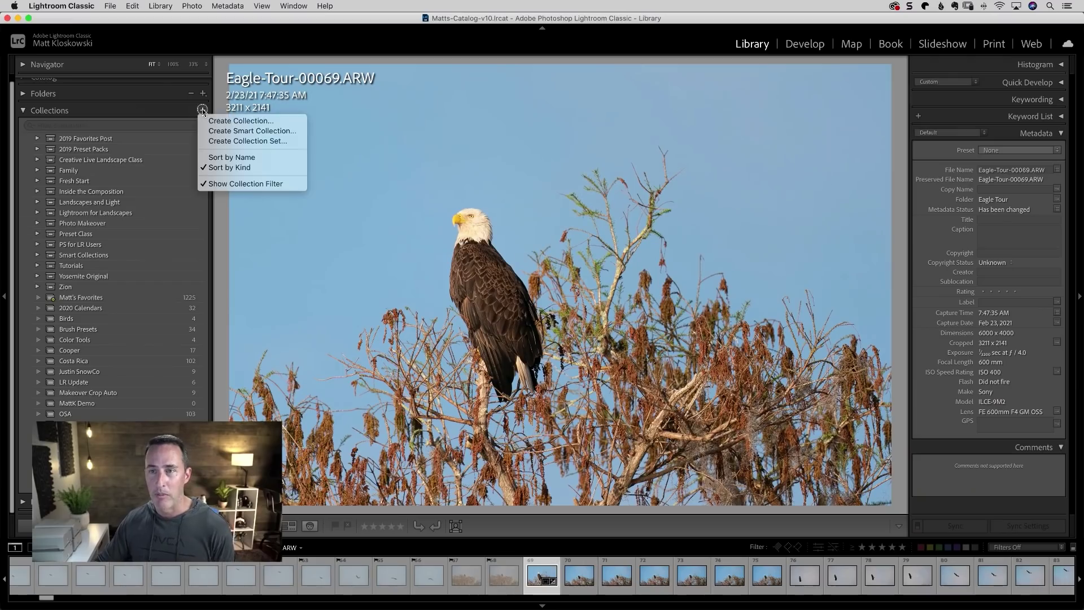
left_click(230, 122)
type("Eagle Tour")
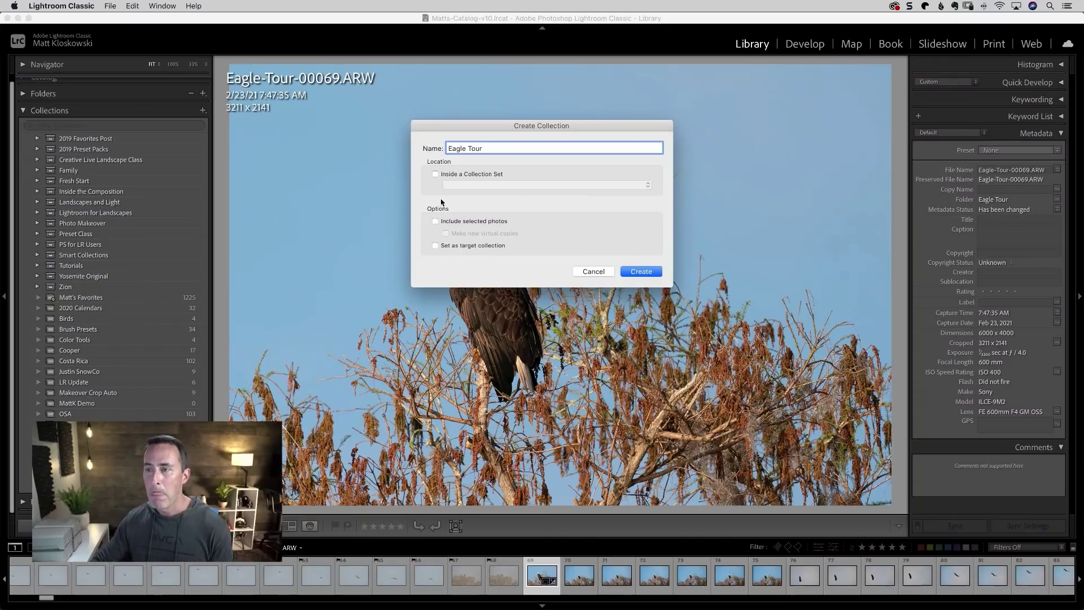
left_click(434, 247)
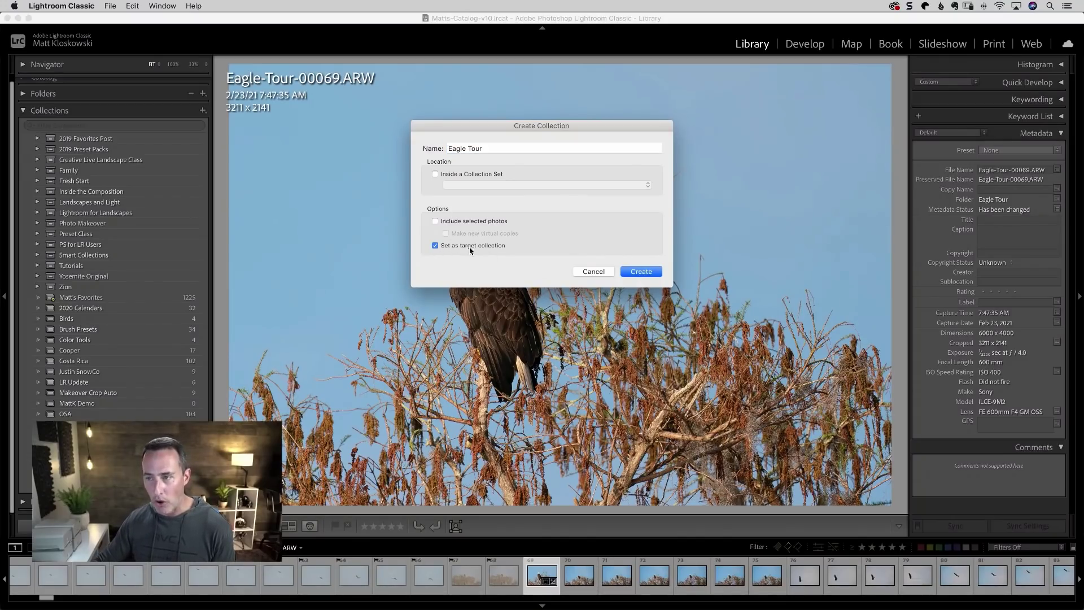
left_click(640, 271)
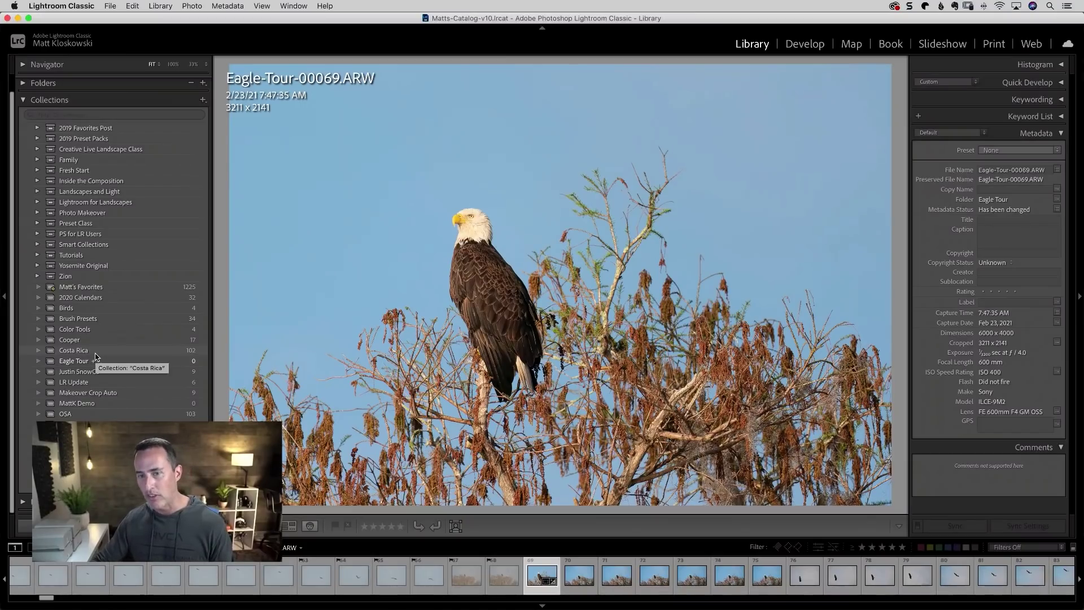
- Add Eagle-Tour-00069.ARW to the Eagle Tour target collection
right_click(95, 356)
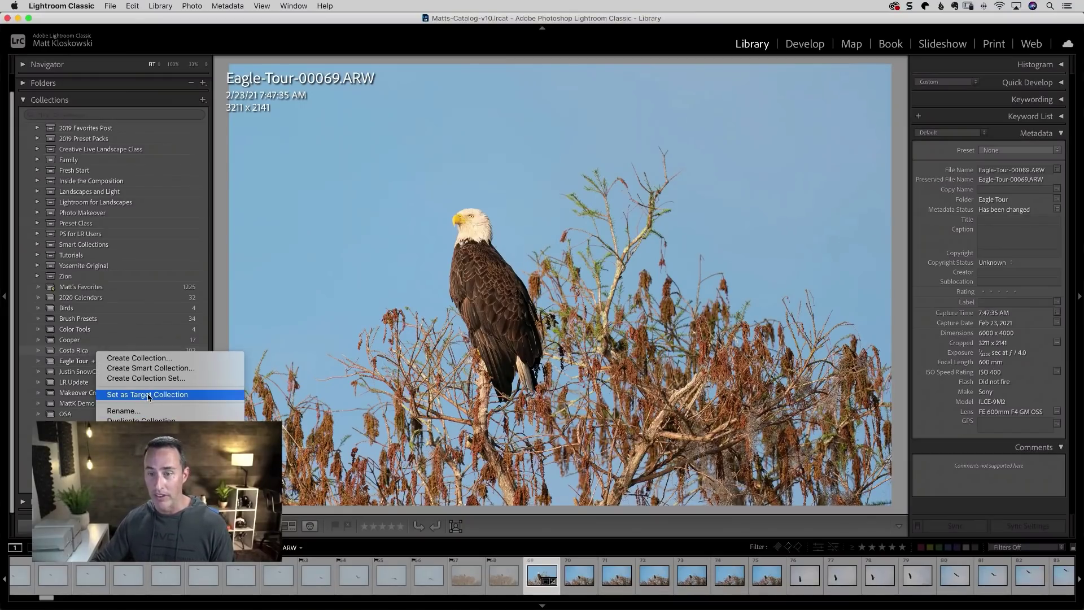
key("Escape")
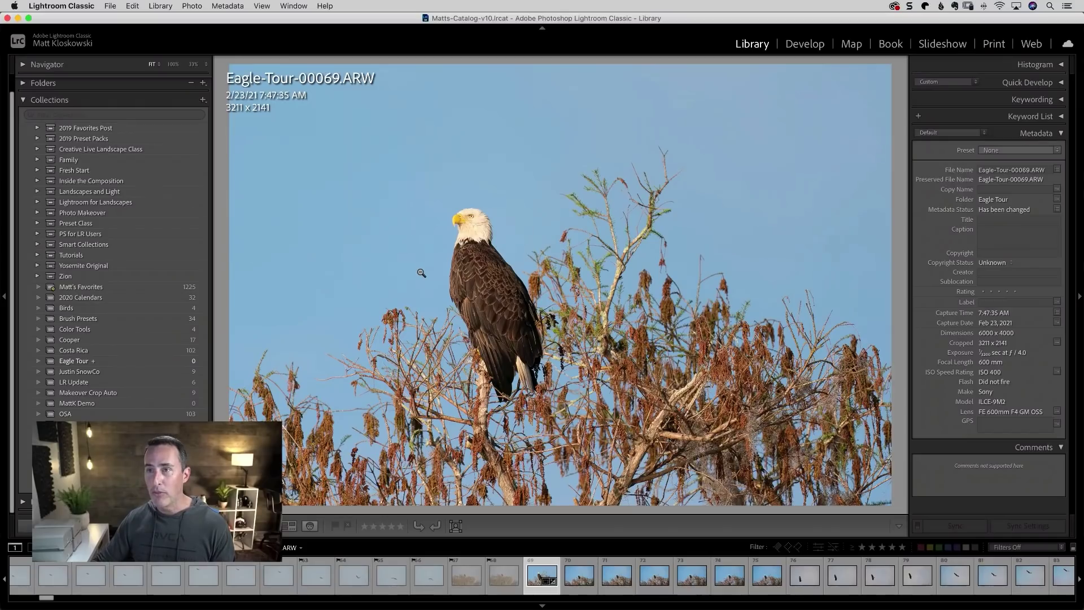
left_click(193, 7)
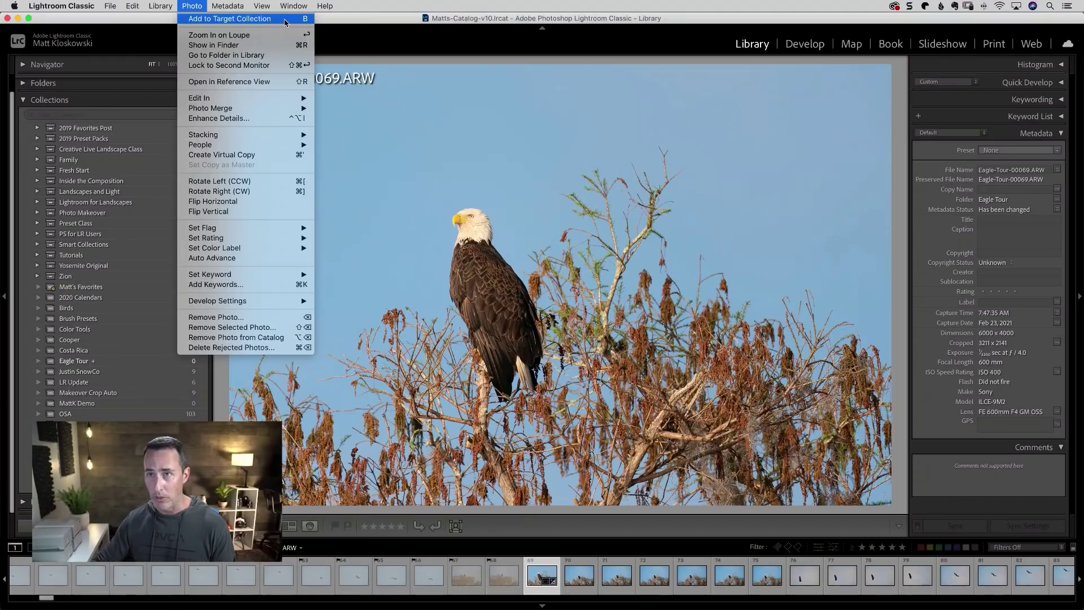
left_click(285, 20)
left_click(199, 5)
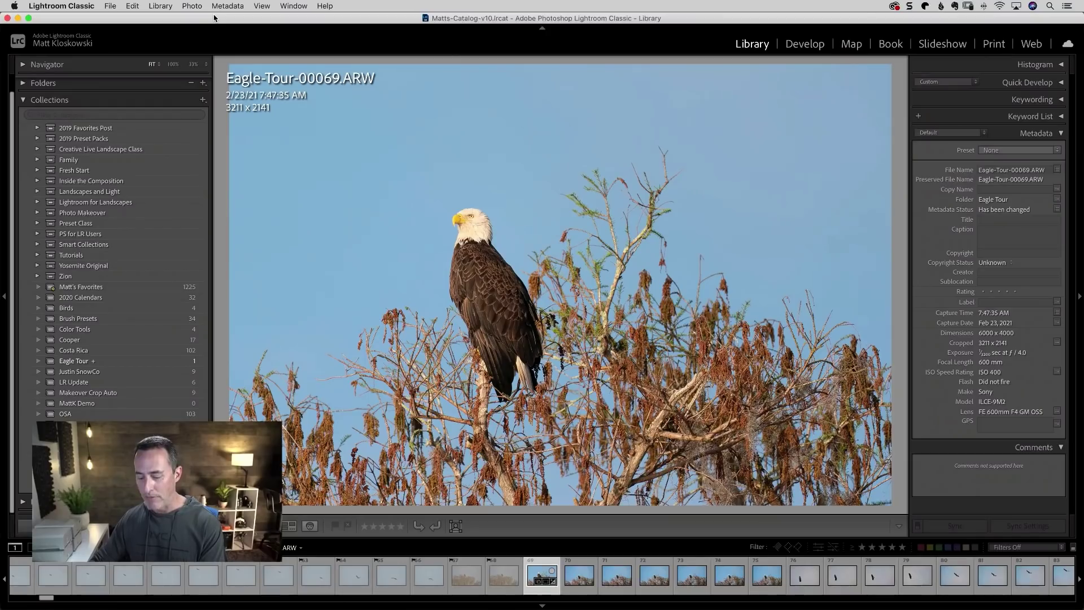
- In Grid view, add photos 70–75 to the Eagle Tour collection
key("g")
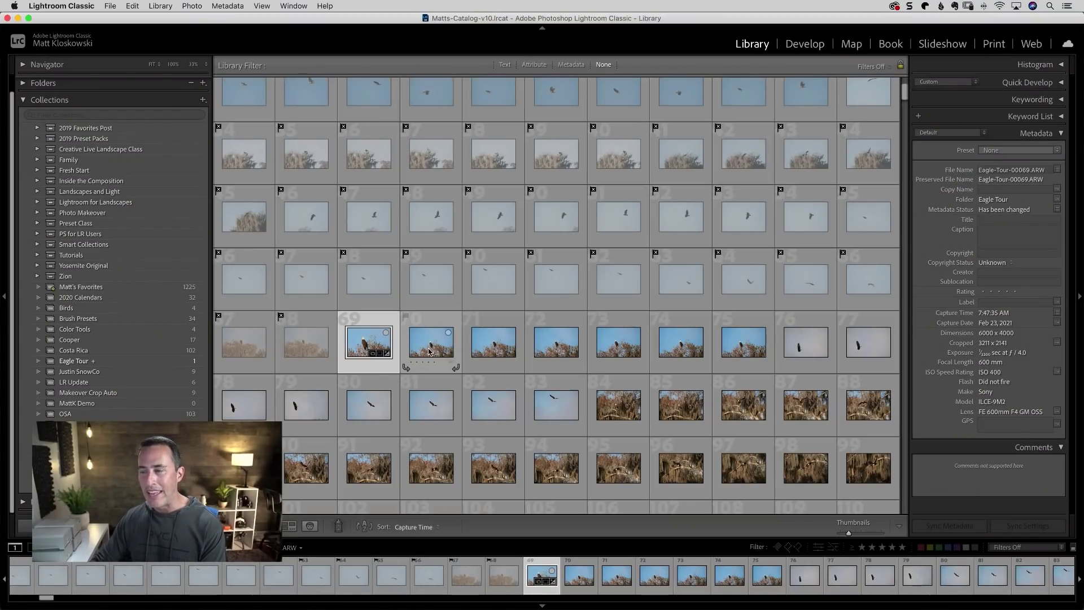
left_click(429, 350)
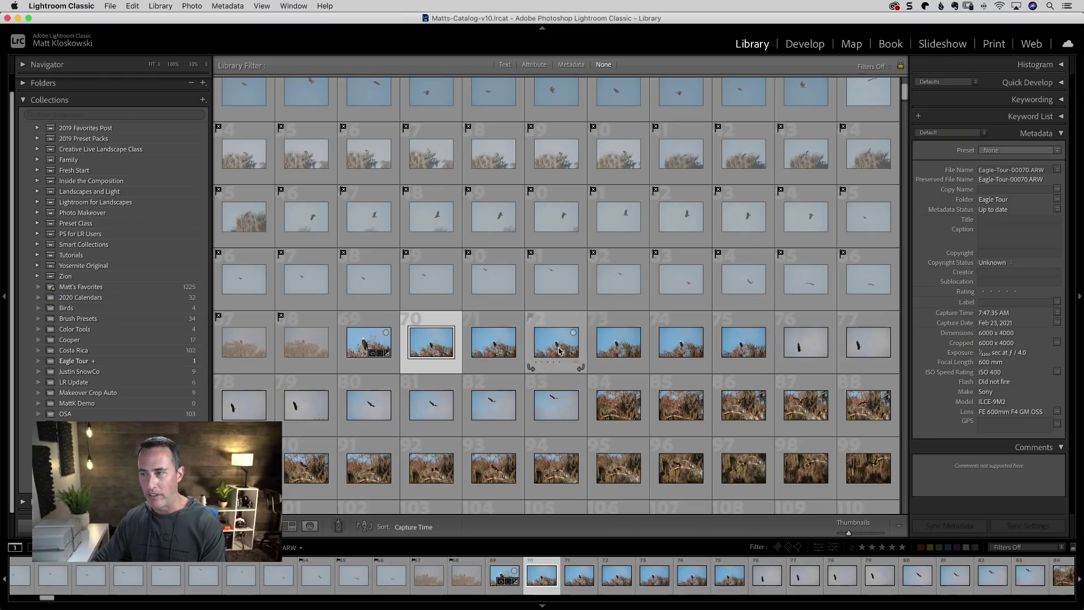
left_click(736, 350, "shift")
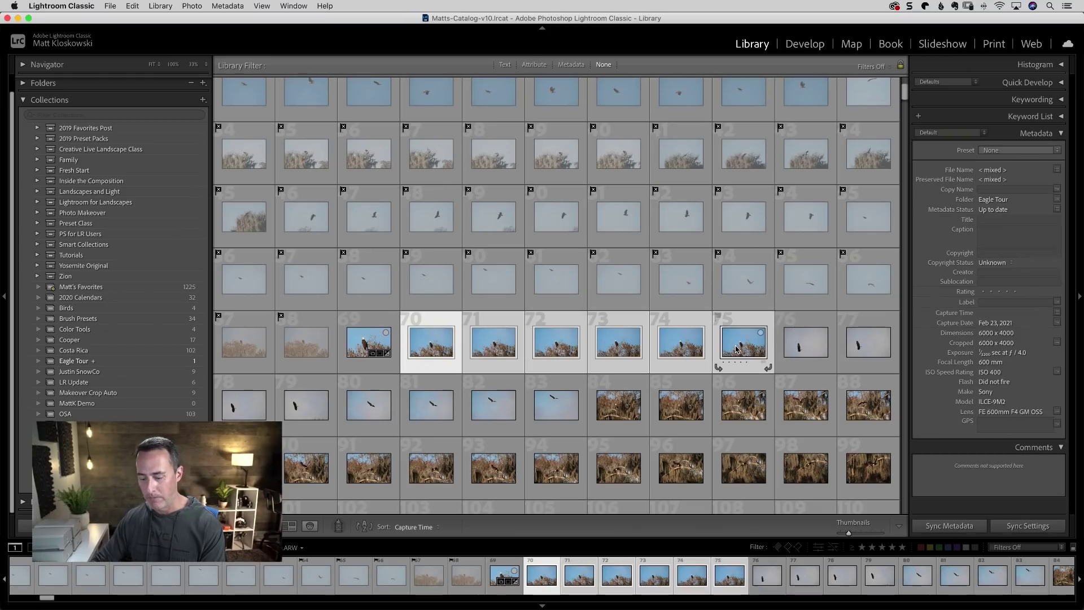
key("b")
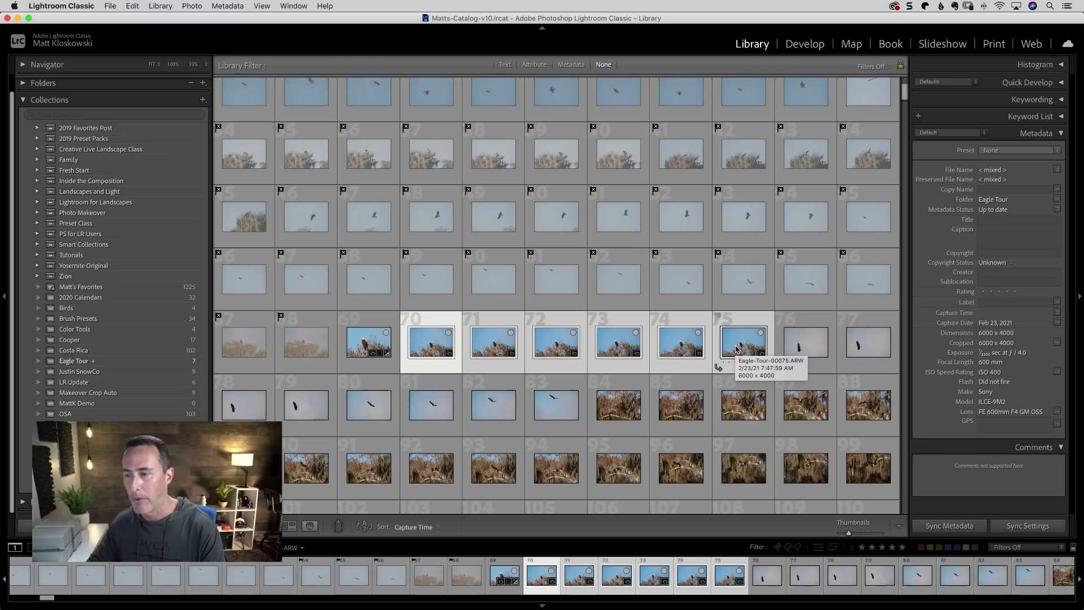
- Flag photos 76–83 as rejects and open photo 84 full size
scroll(667, 346, "down", 2)
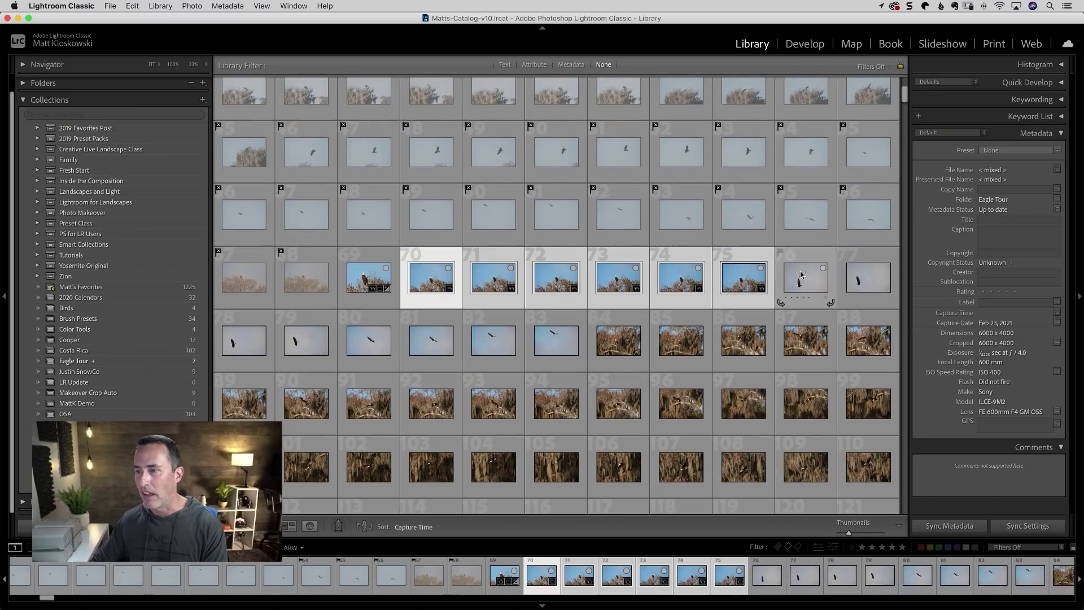
key("Right")
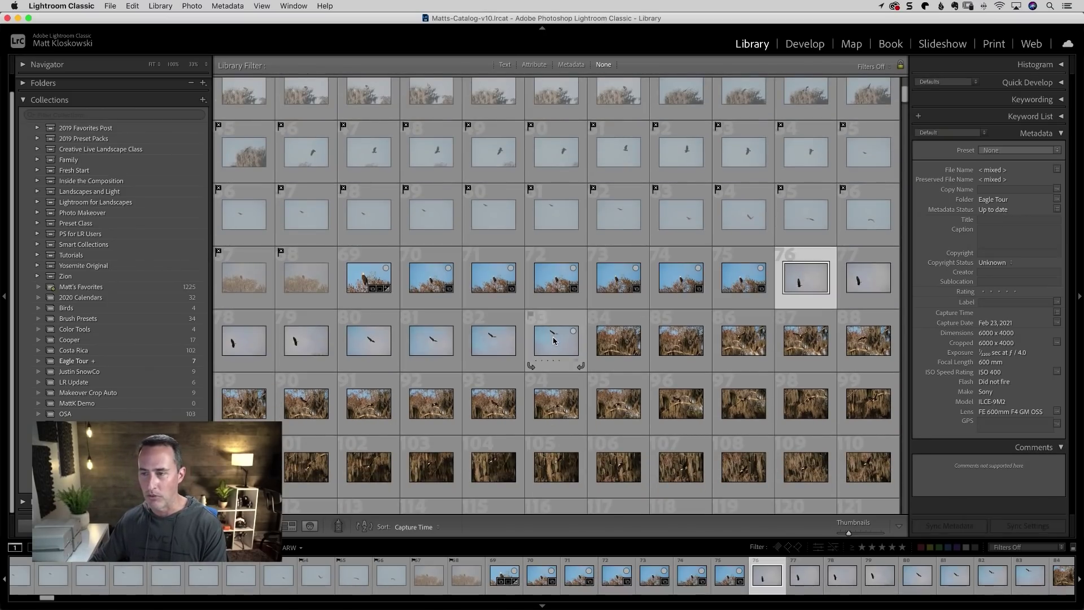
left_click(553, 341, "shift")
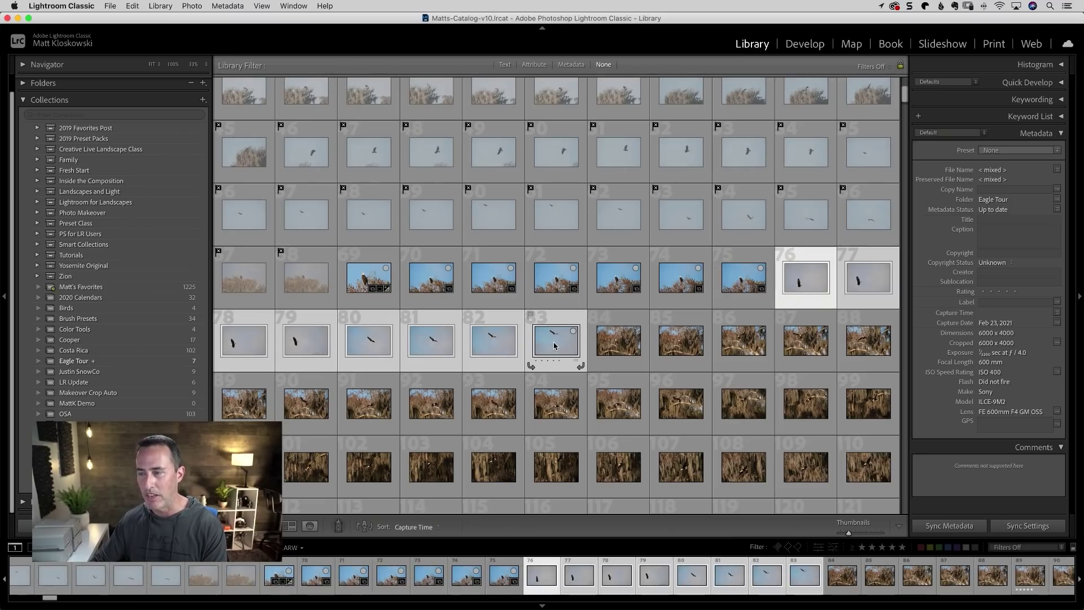
key("x")
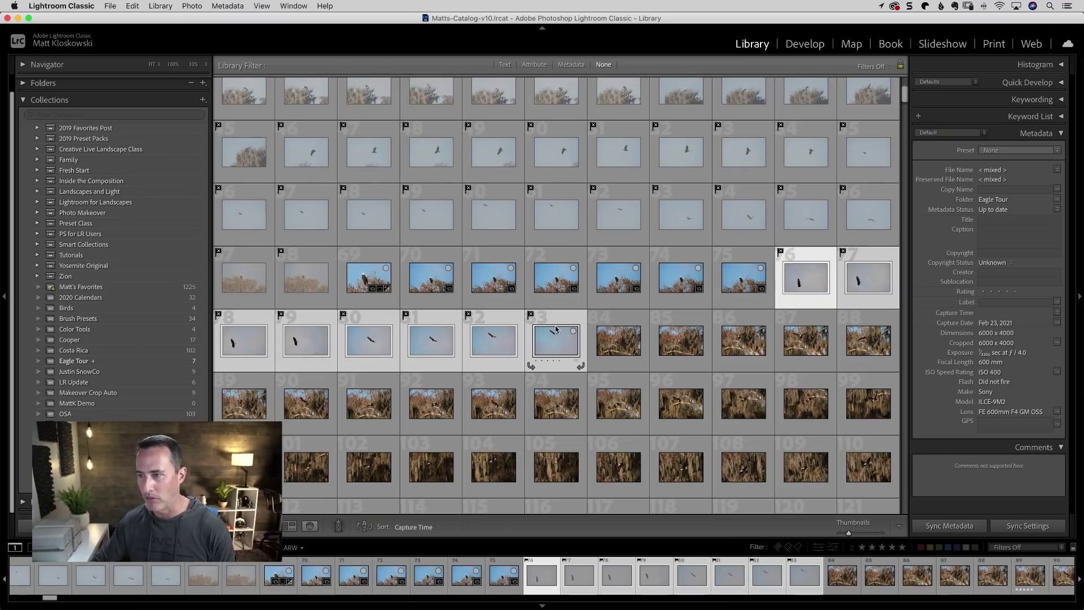
double_click(616, 345)
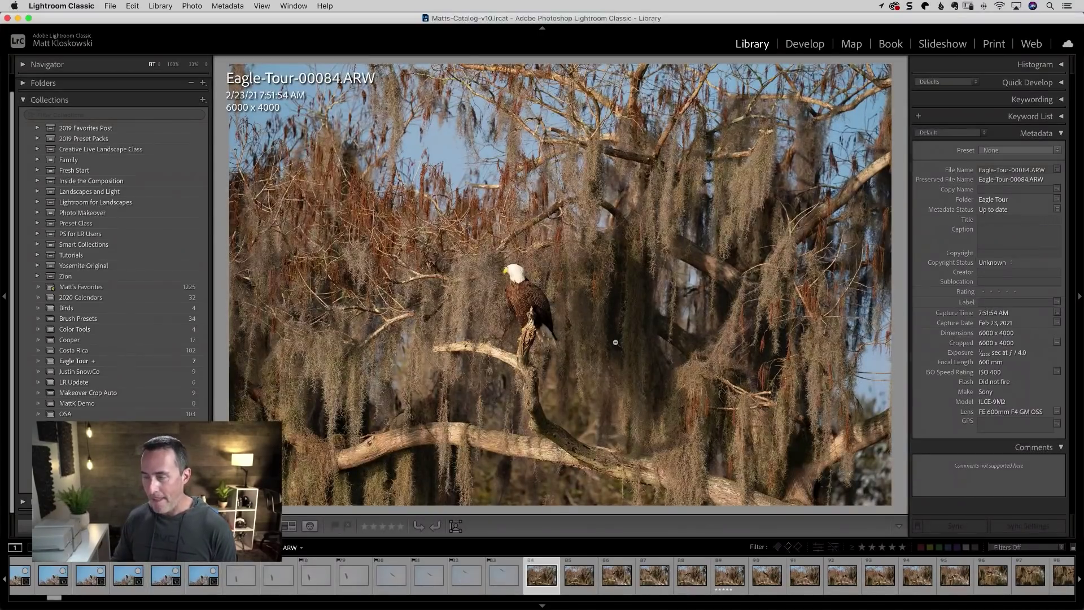
- Step through frames 84–89 in Loupe view to the five-star Eagle-Tour-00089.ARW
key("Right")
key("Right")
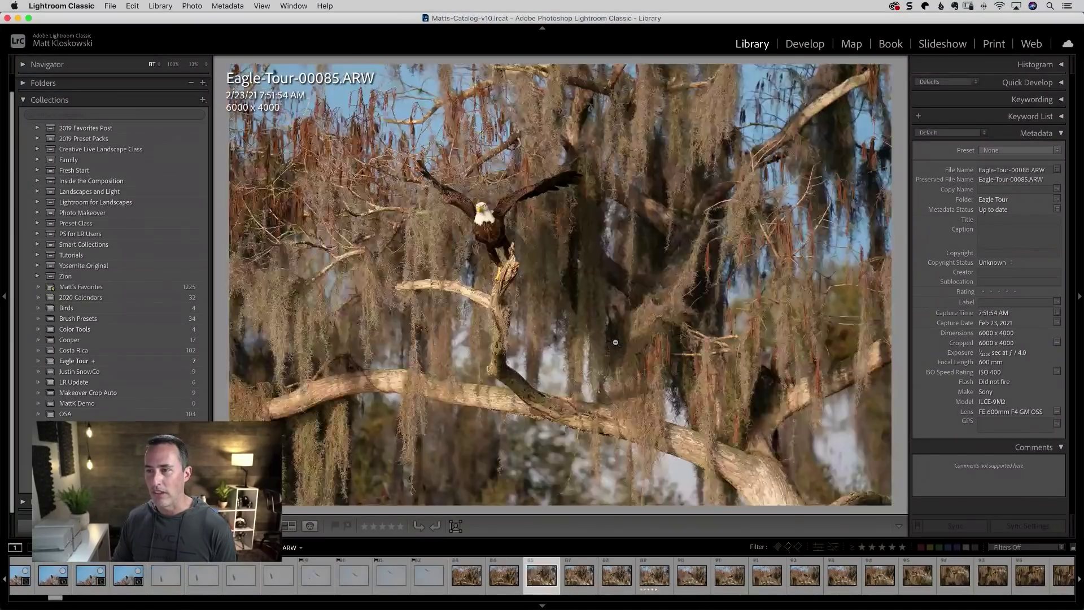
key("Right")
key("Left")
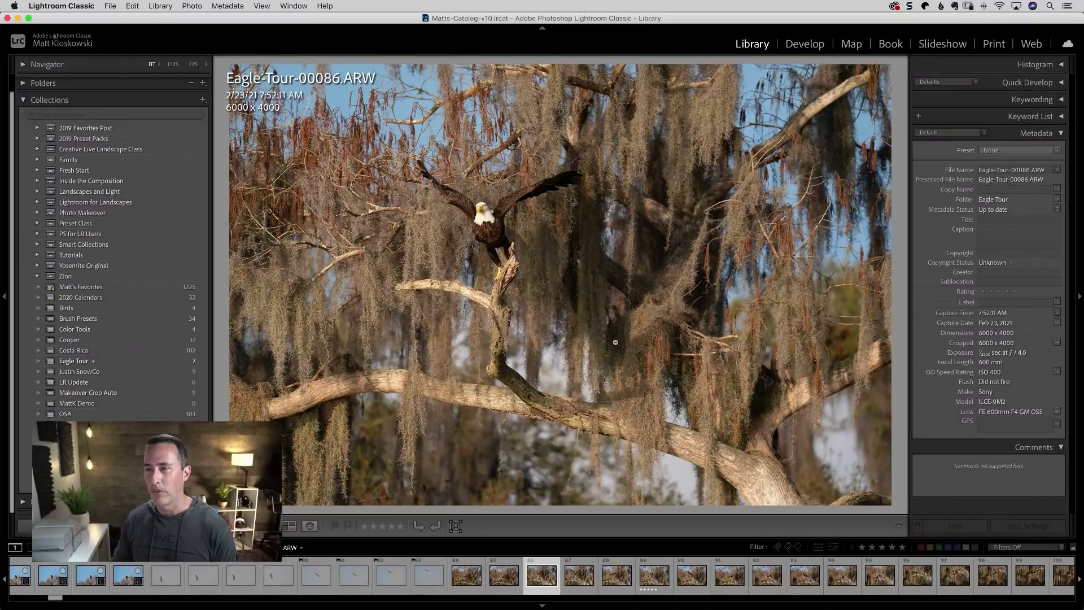
key("Right")
key("Right")
key("Right")
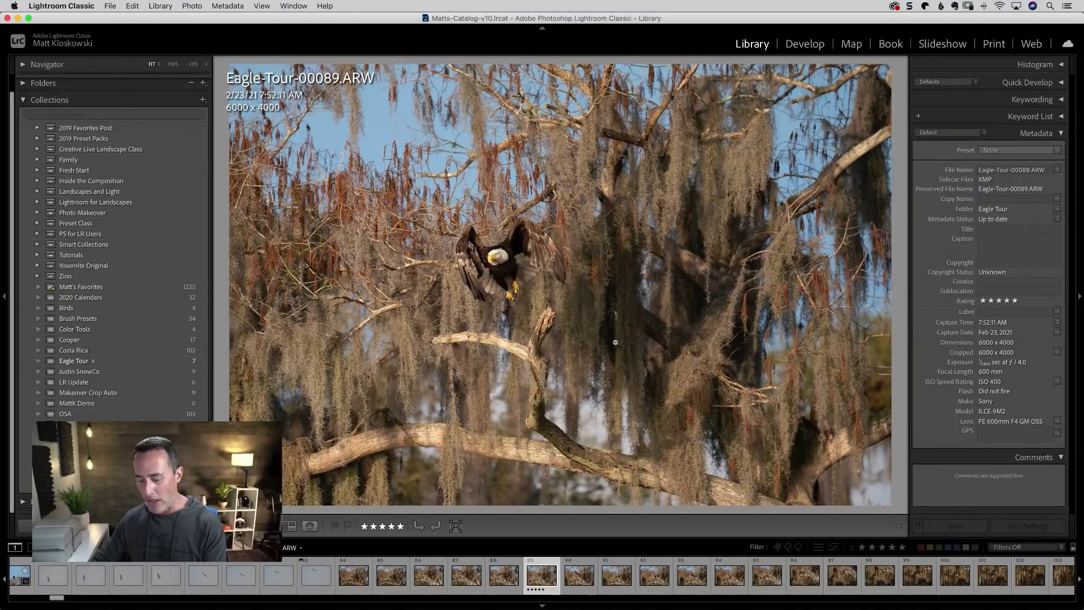
key("r")
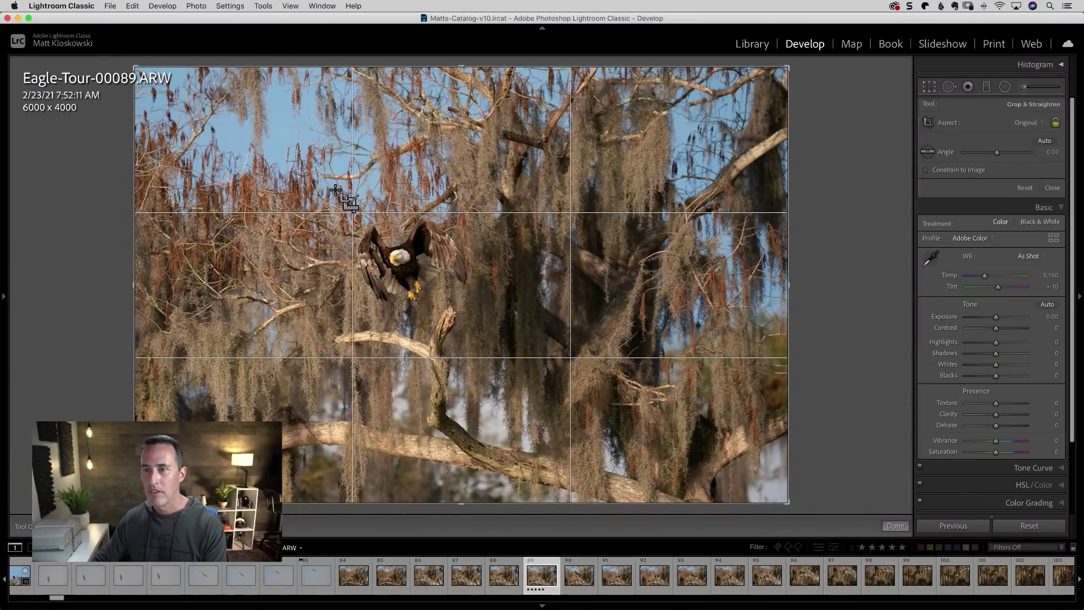
- Crop photo 89 around the flying eagle, then widen the crop slightly to 3203 x 2136
left_click_drag(331, 188, 608, 425)
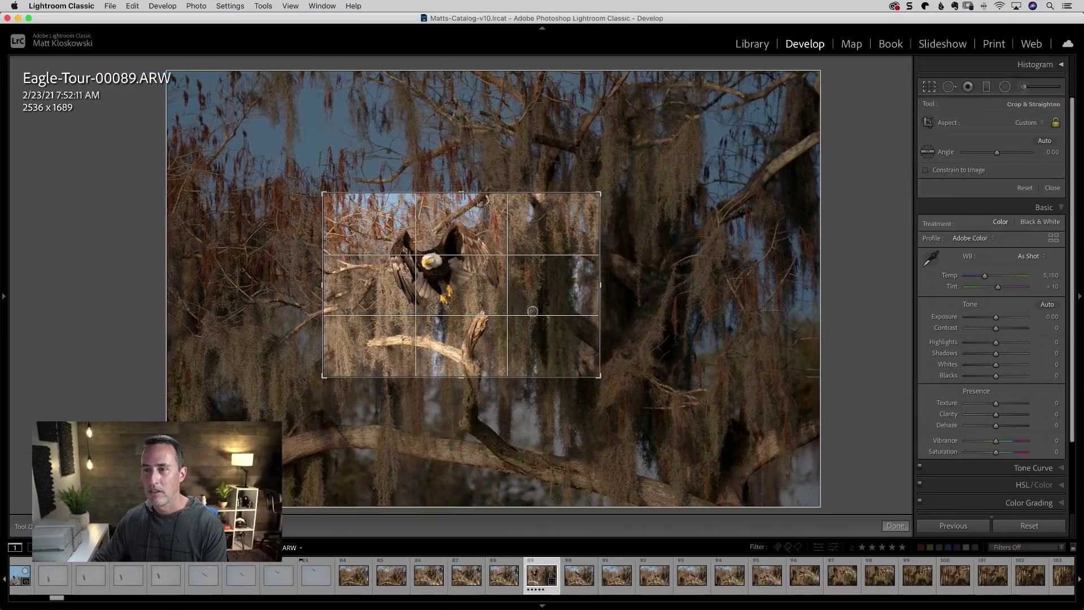
key("Return")
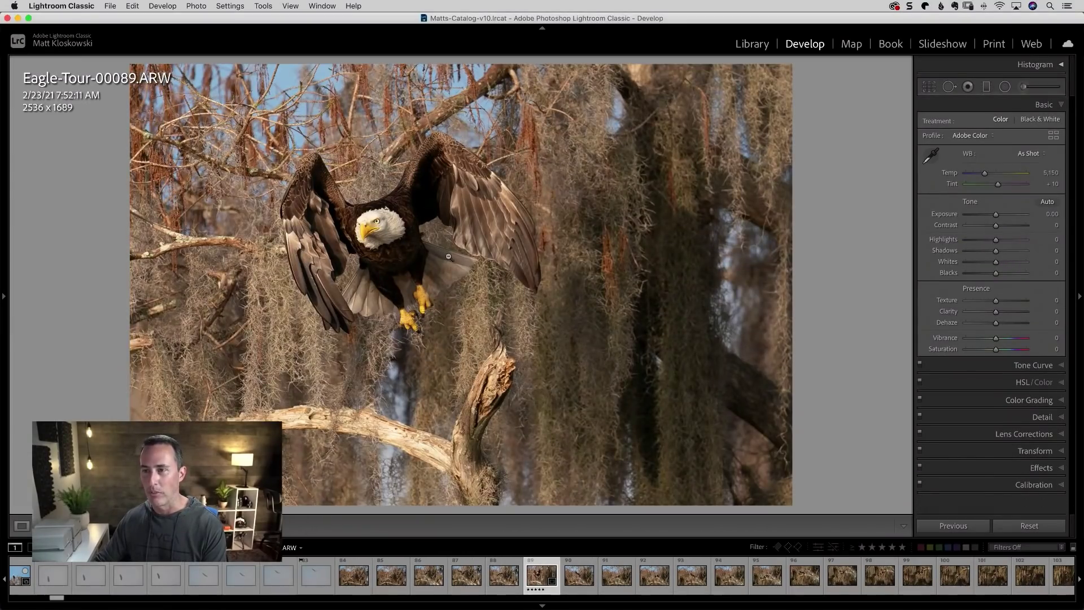
key("r")
left_click_drag(595, 375, 589, 368)
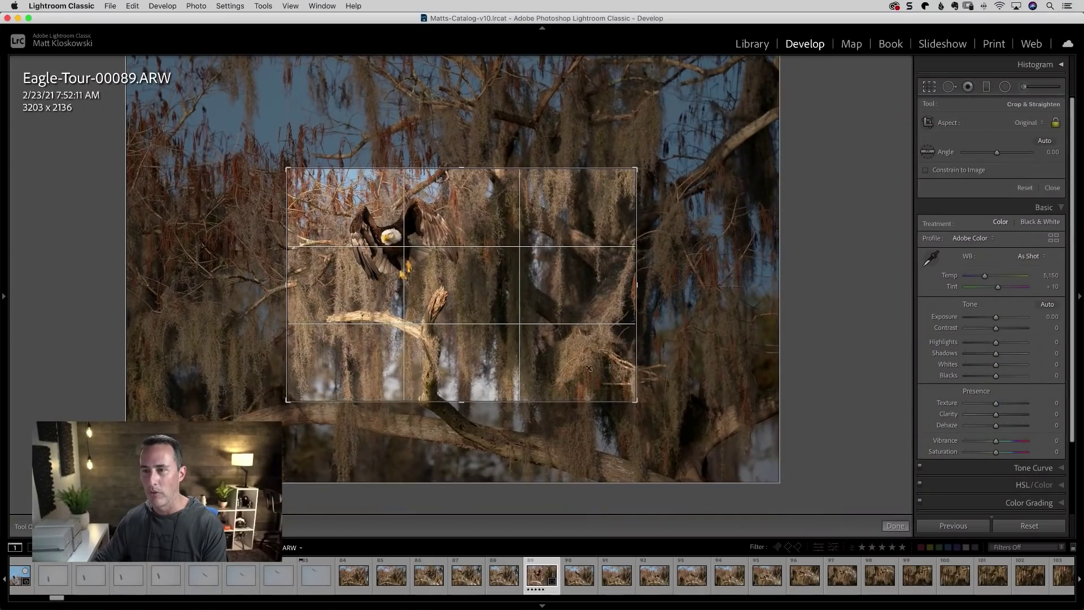
key("Return")
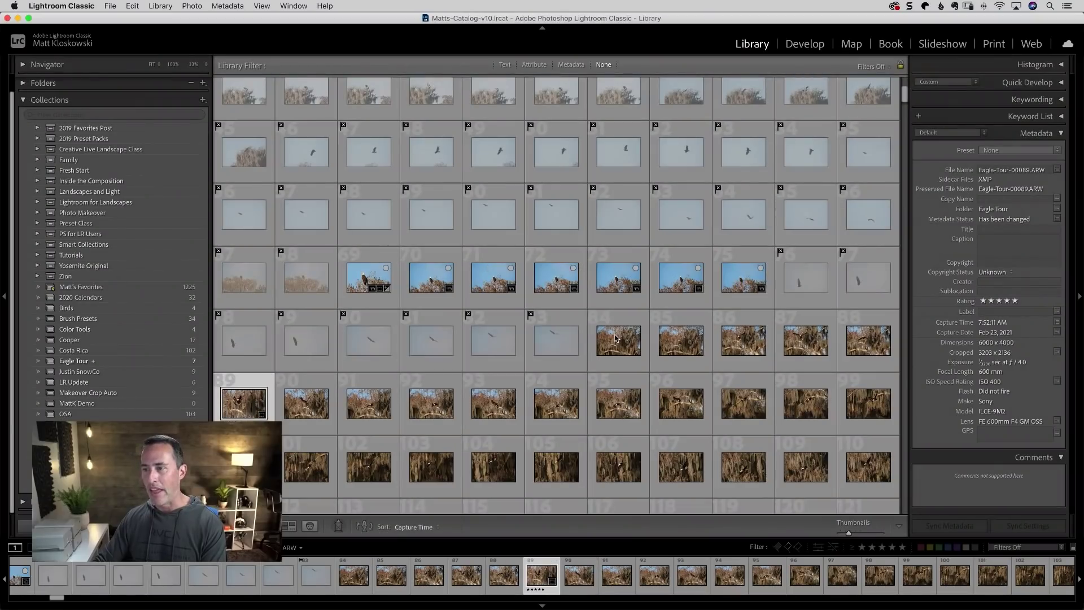
- Add photos 84–118 to the Eagle Tour collection, bringing it to 42 photos
left_click(616, 339)
scroll(616, 339, "down", 5)
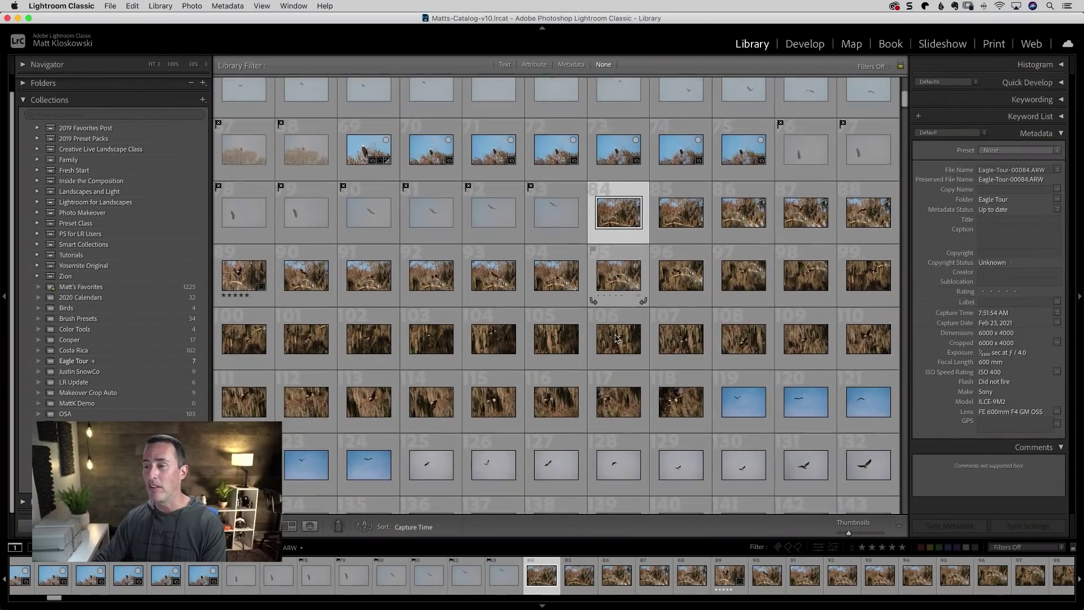
left_click(679, 398, "shift")
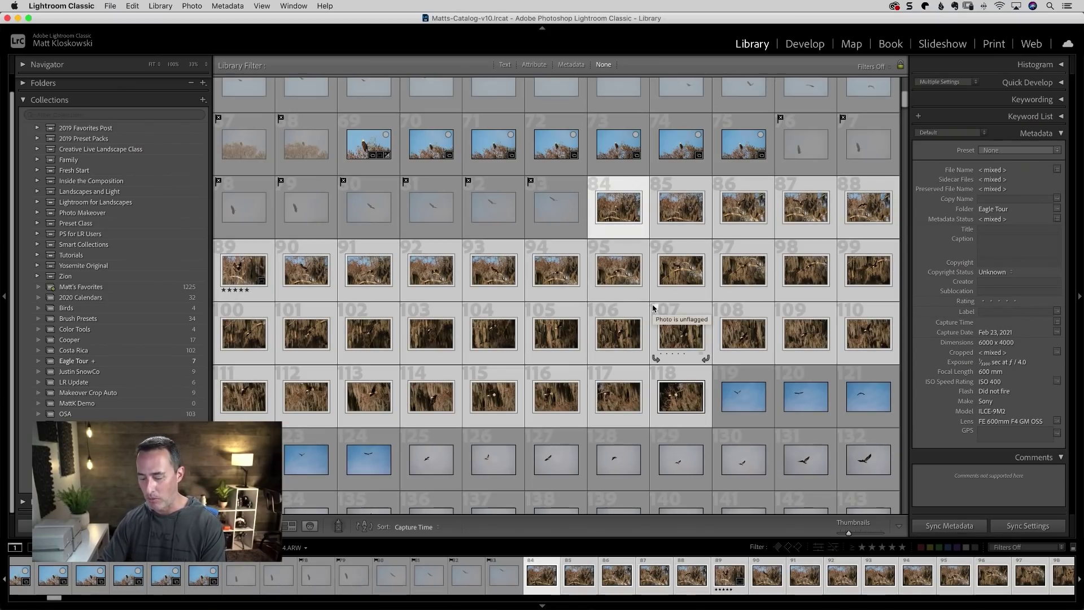
key("b")
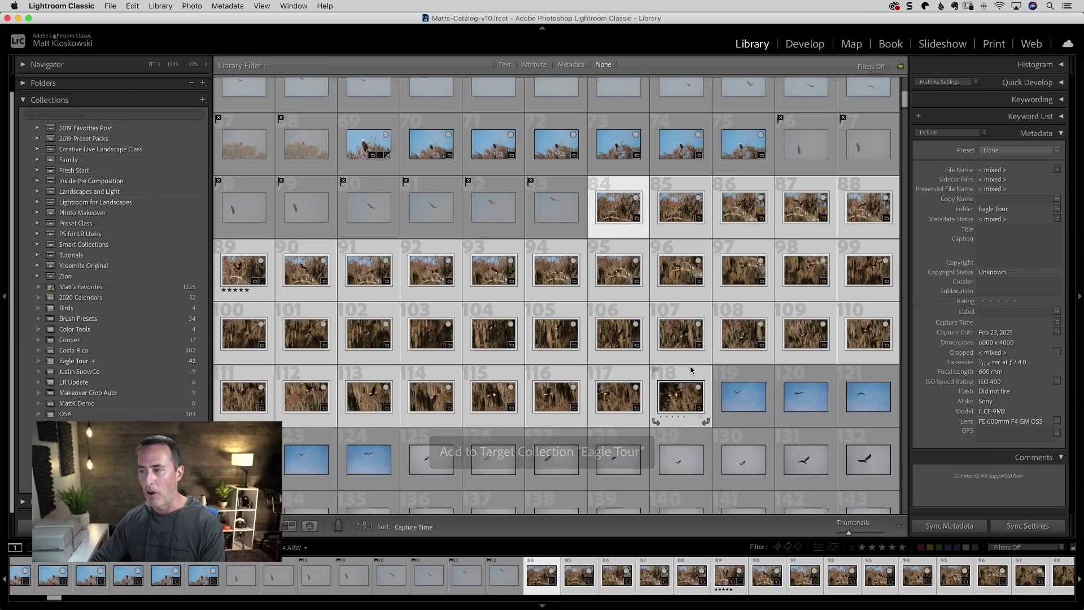
- Select photos 119 through 281 and flag them all as rejects
scroll(691, 370, "down", 5)
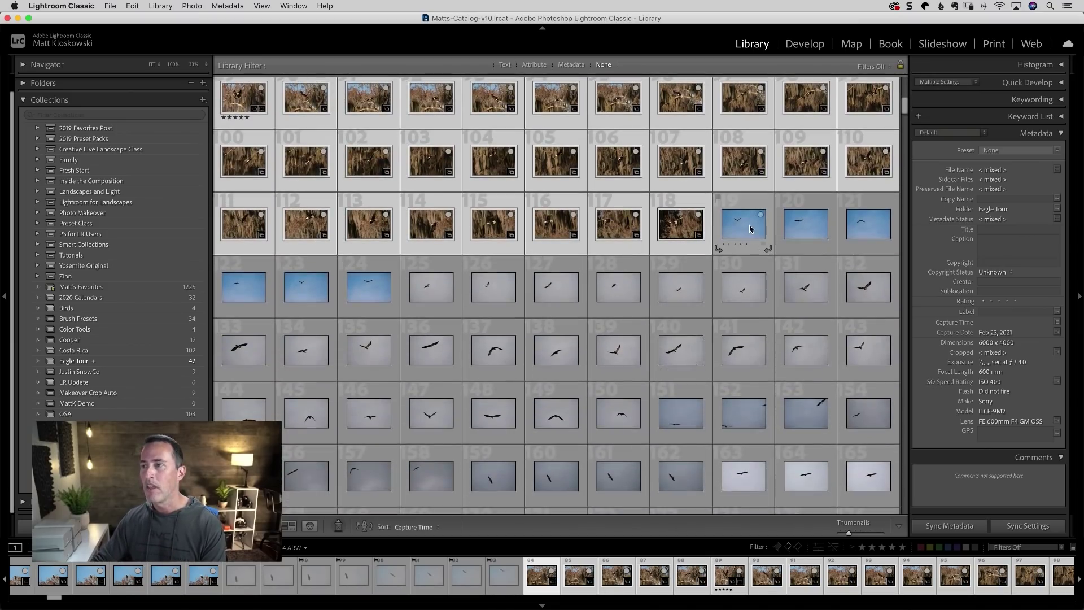
left_click(748, 227)
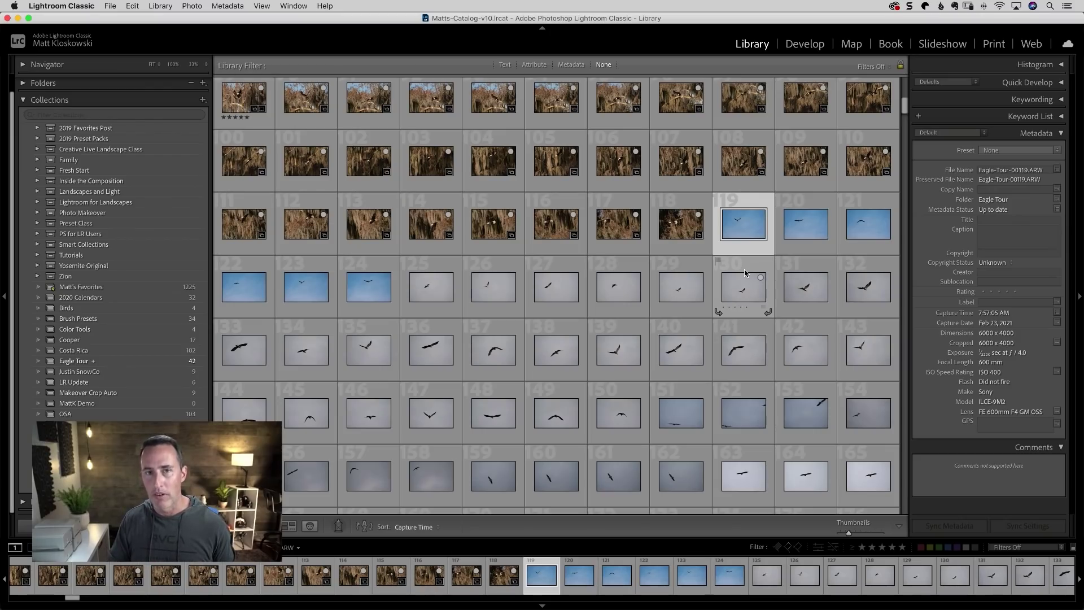
scroll(744, 273, "down", 1)
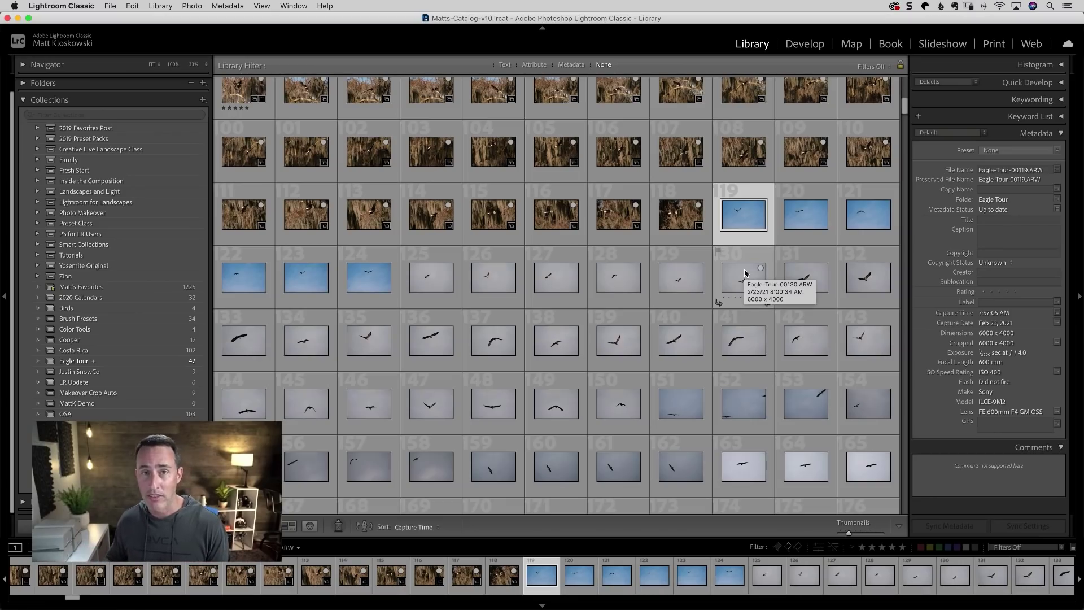
scroll(744, 273, "down", 3)
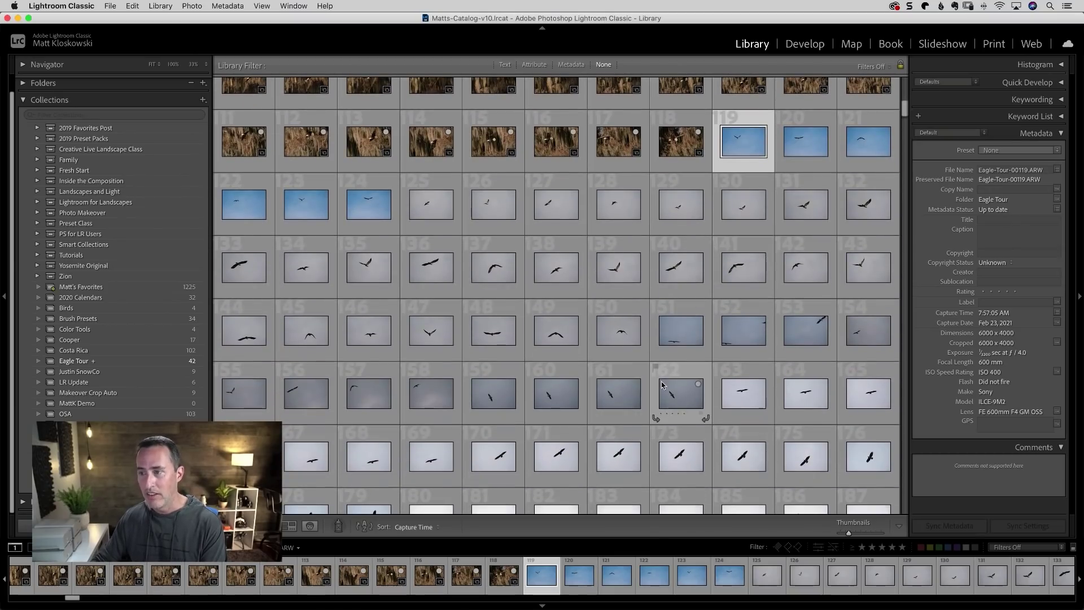
scroll(661, 380, "down", 3)
scroll(660, 379, "down", 2)
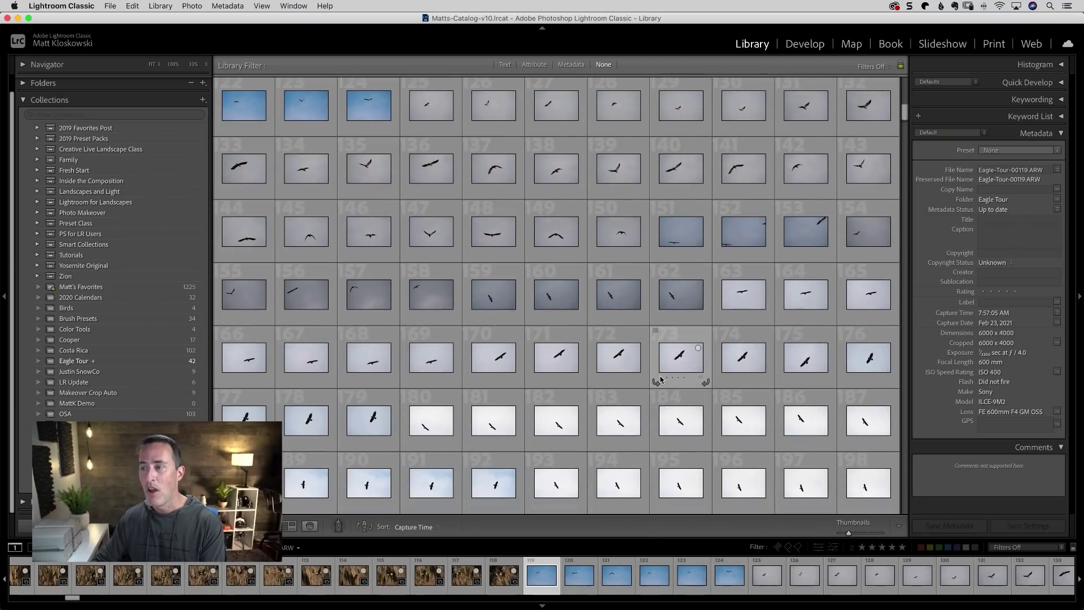
scroll(661, 380, "down", 15)
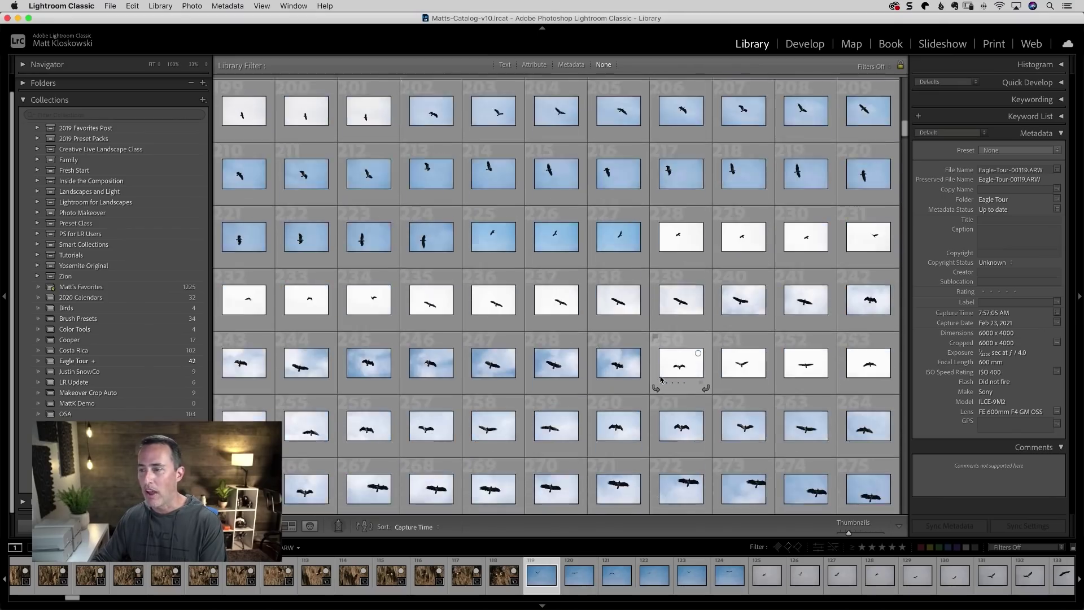
scroll(660, 379, "down", 6)
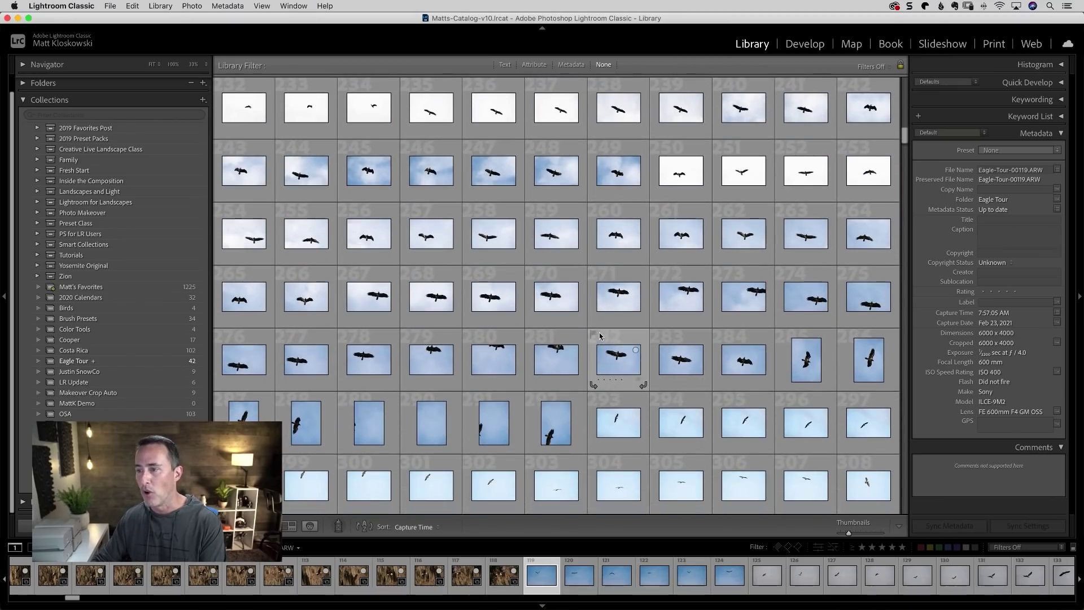
left_click(556, 364)
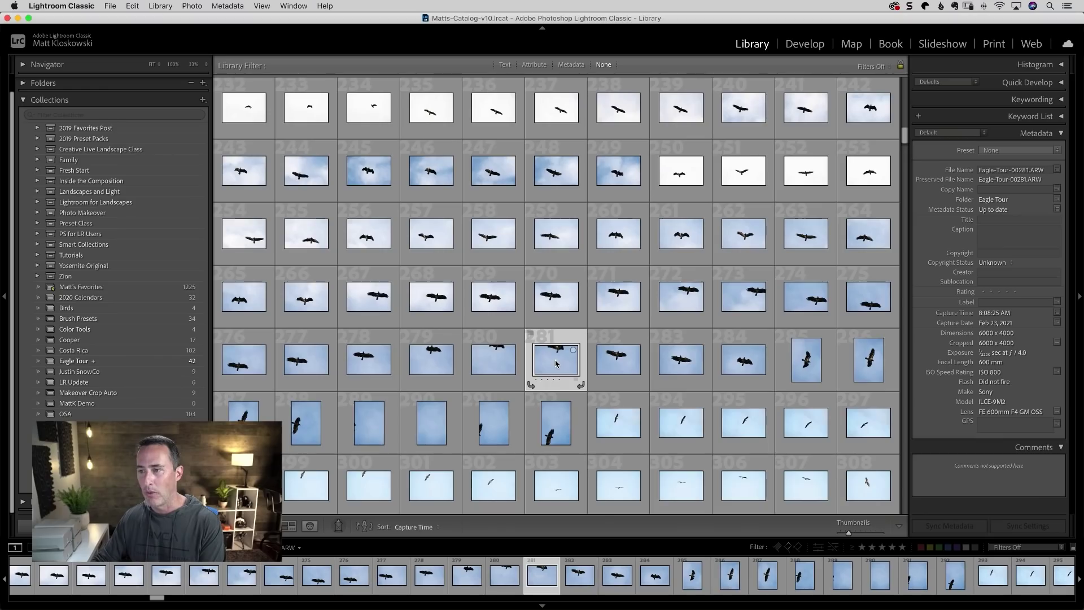
scroll(556, 364, "up", 4)
scroll(556, 363, "up", 16)
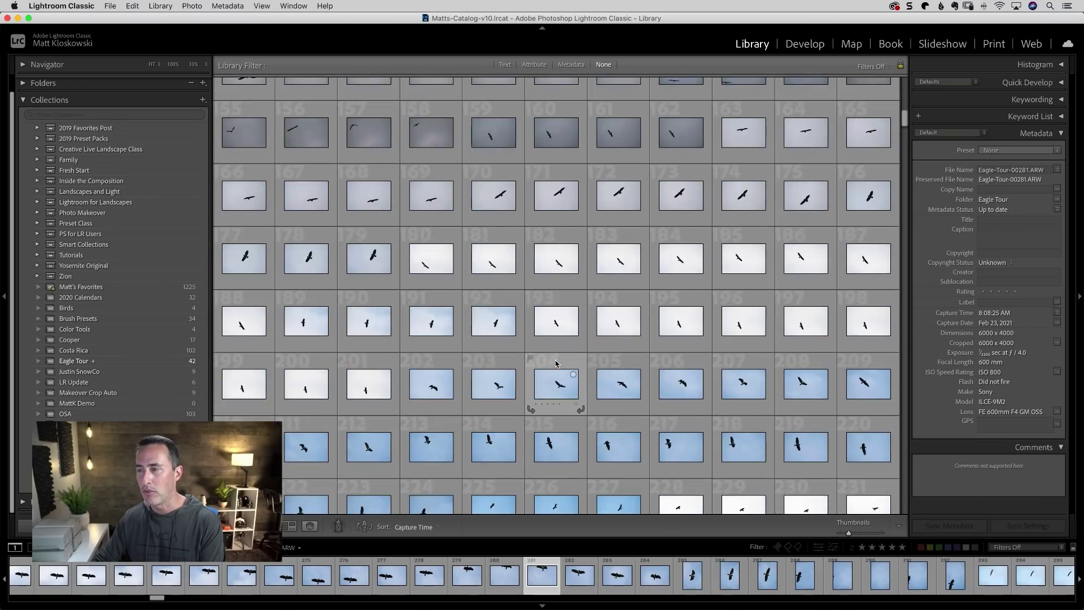
scroll(556, 363, "up", 2)
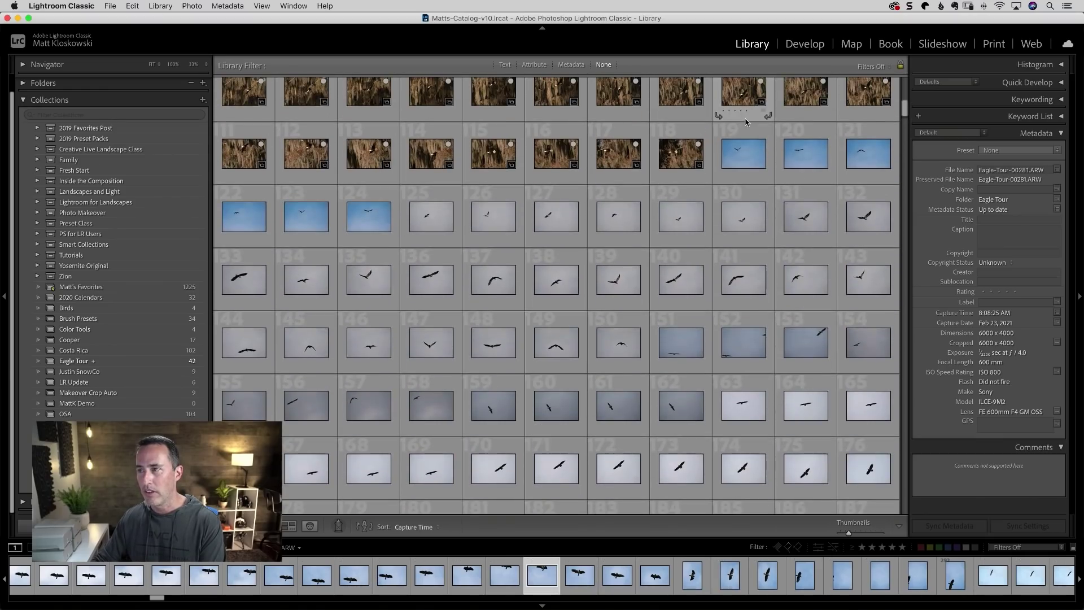
left_click(730, 162, "shift")
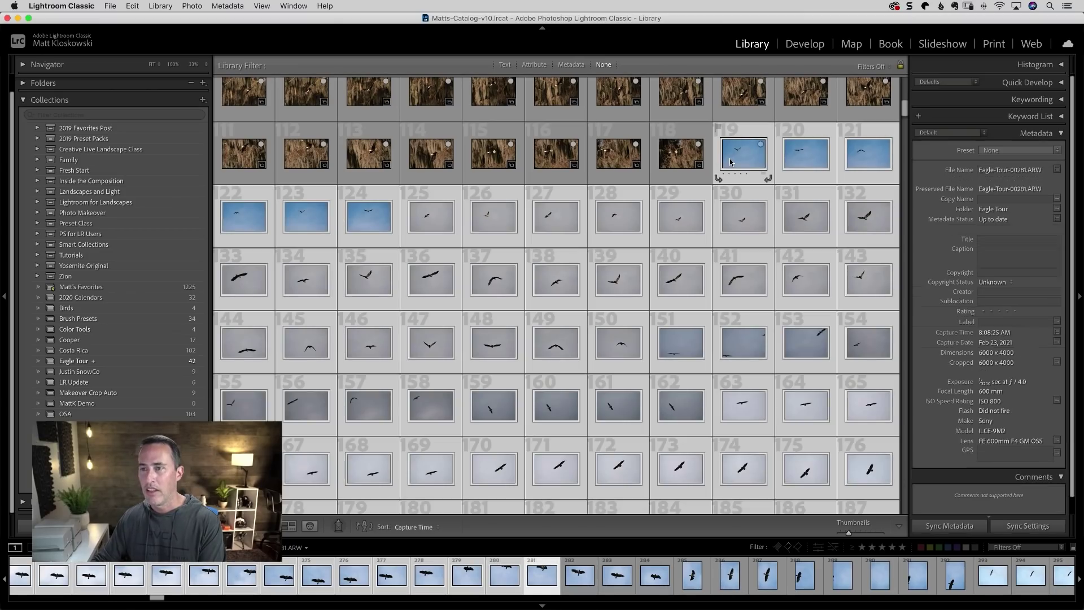
key("x")
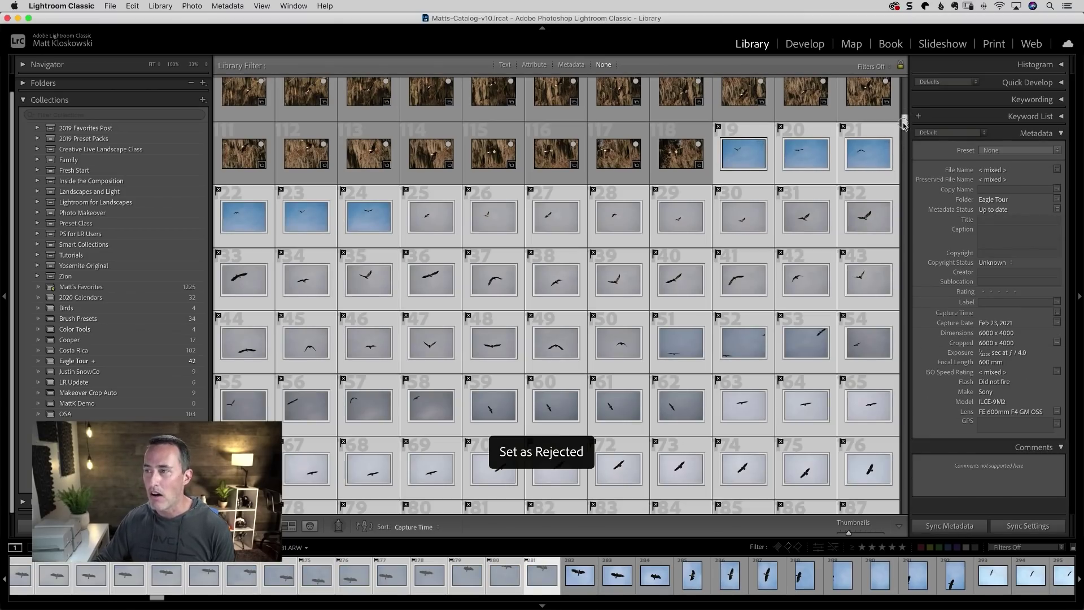
mouse_move(902, 120)
left_mouse_down()
mouse_move(902, 153)
mouse_move(902, 141)
left_mouse_up()
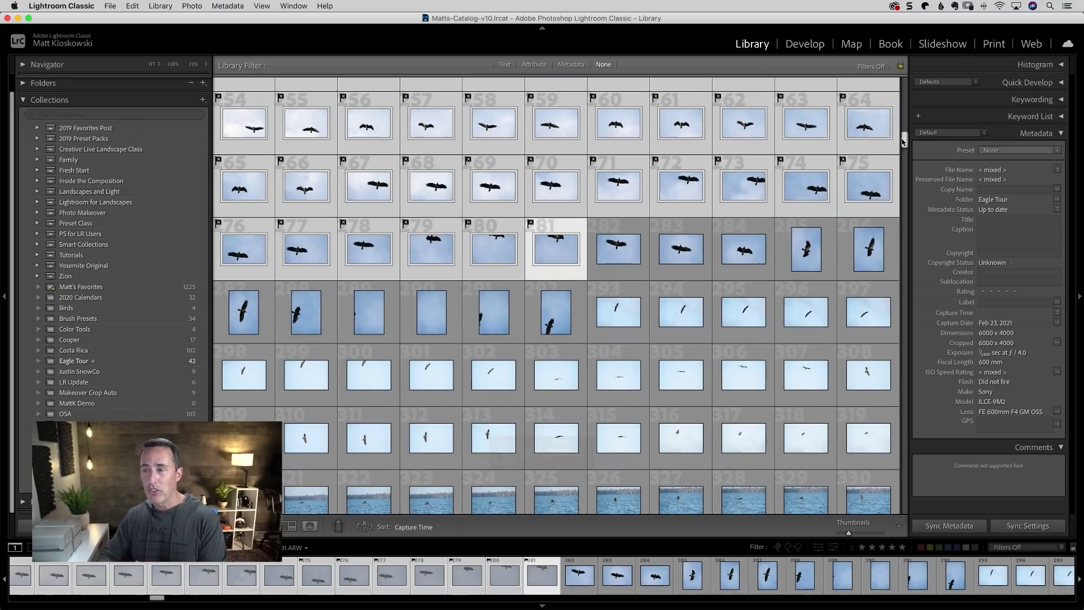
- Open photo 282 in Develop, raise its Shadows to +81, and return to the Grid
double_click(614, 259)
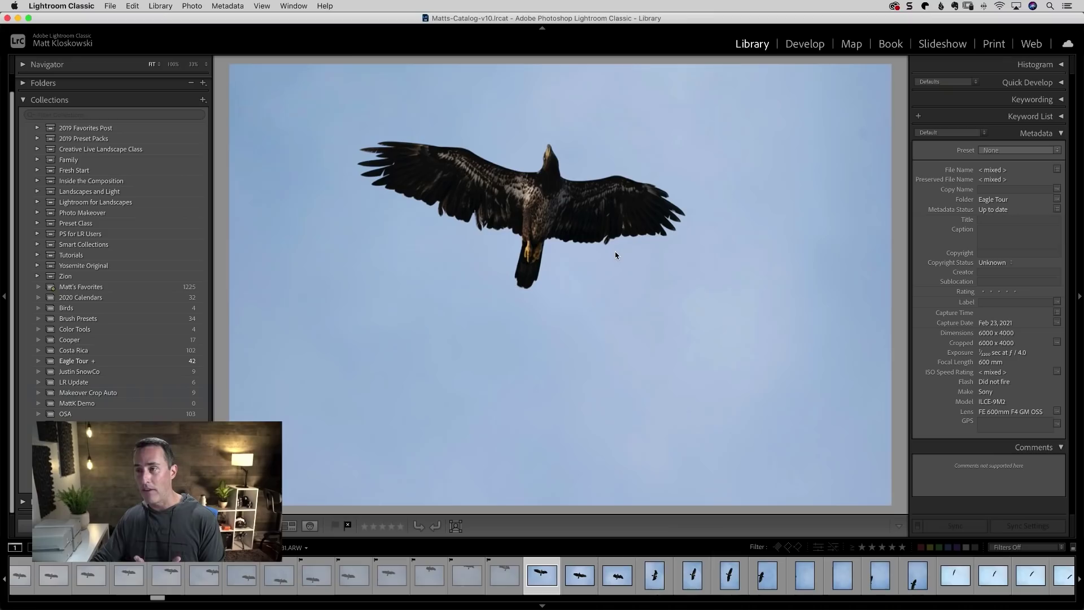
left_click(805, 44)
left_click_drag(996, 250, 1012, 253)
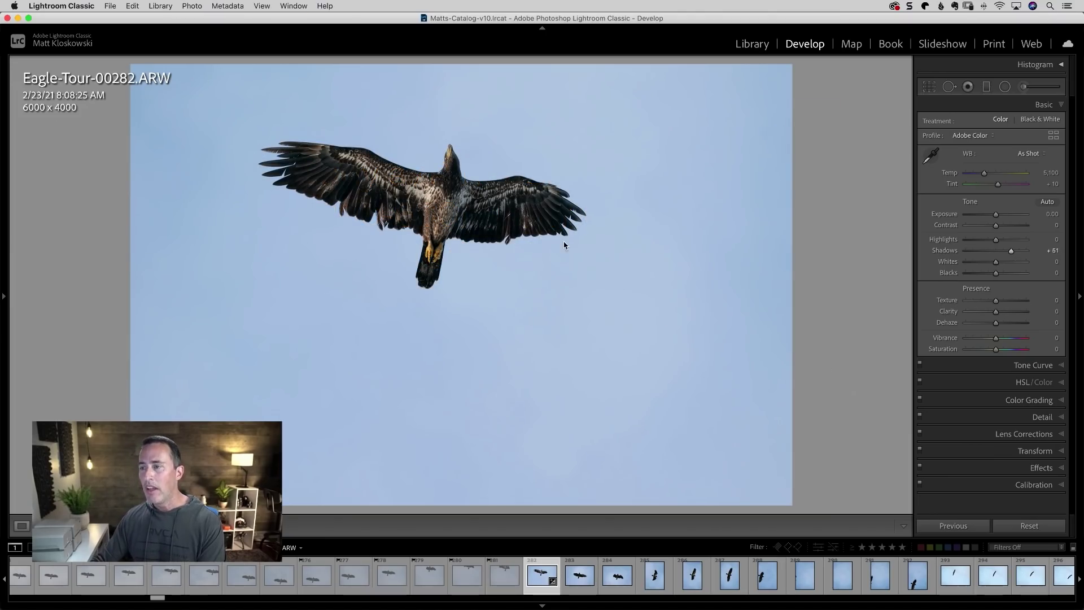
key("g")
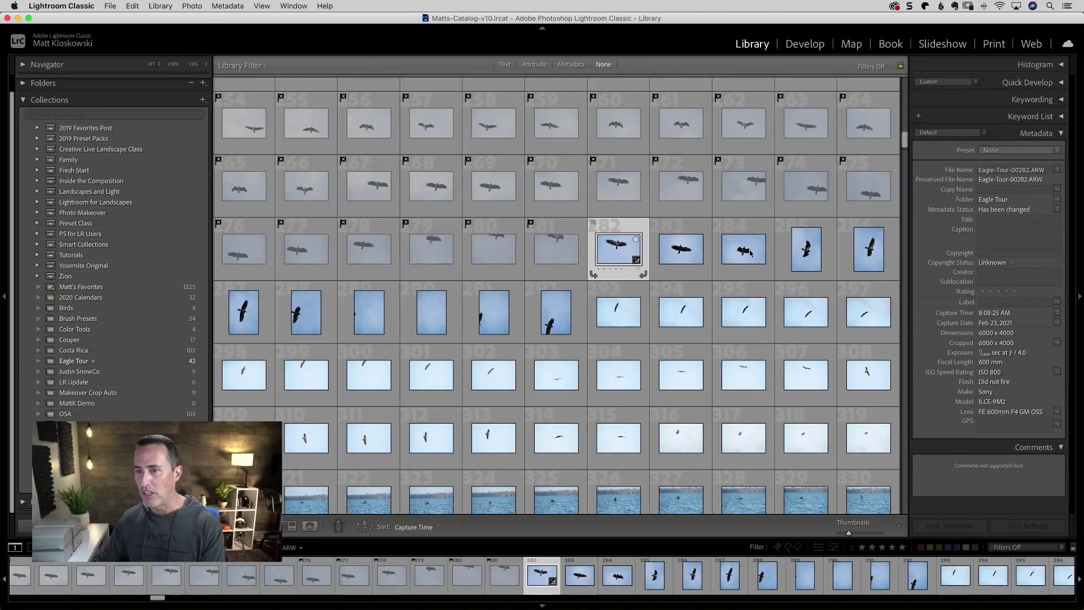
- Add photos 282–287 to Eagle Tour (48 photos) and flag photos 288–320 as rejects
left_click(244, 311, "shift")
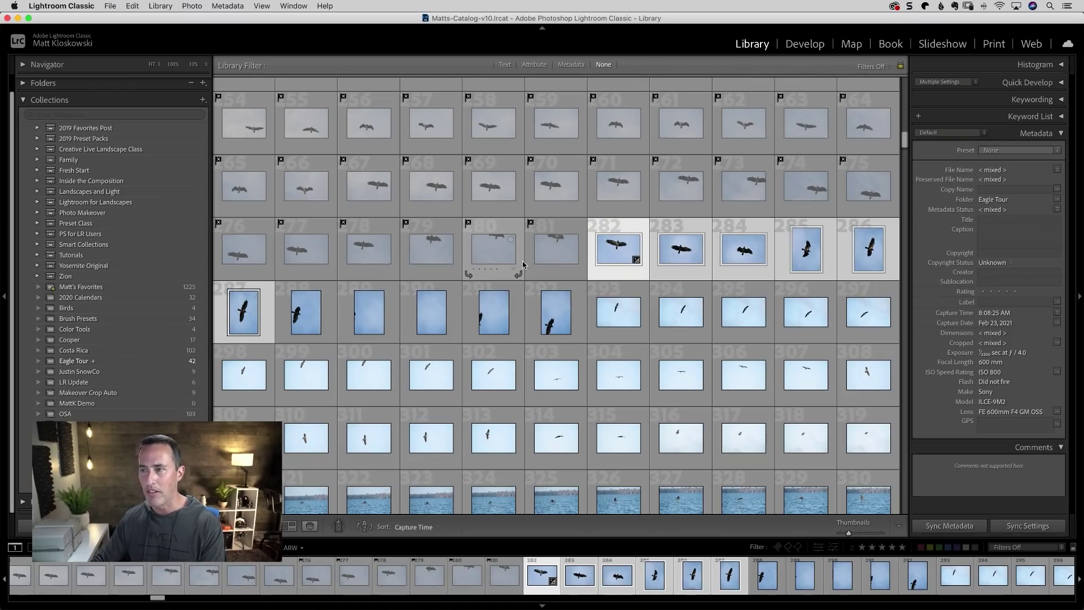
key("b")
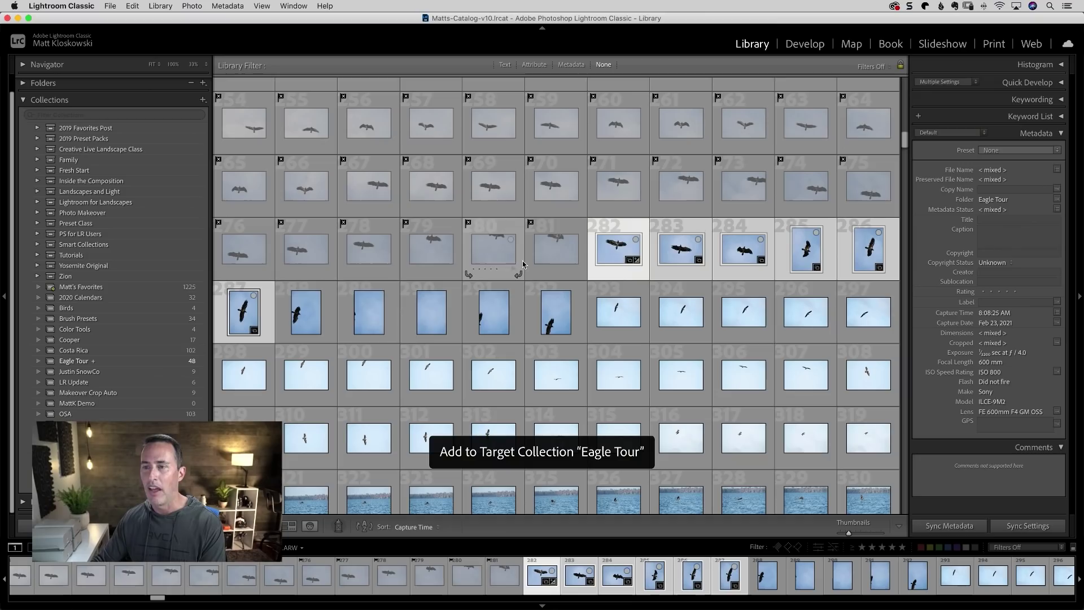
left_click(302, 311)
scroll(469, 327, "down", 1)
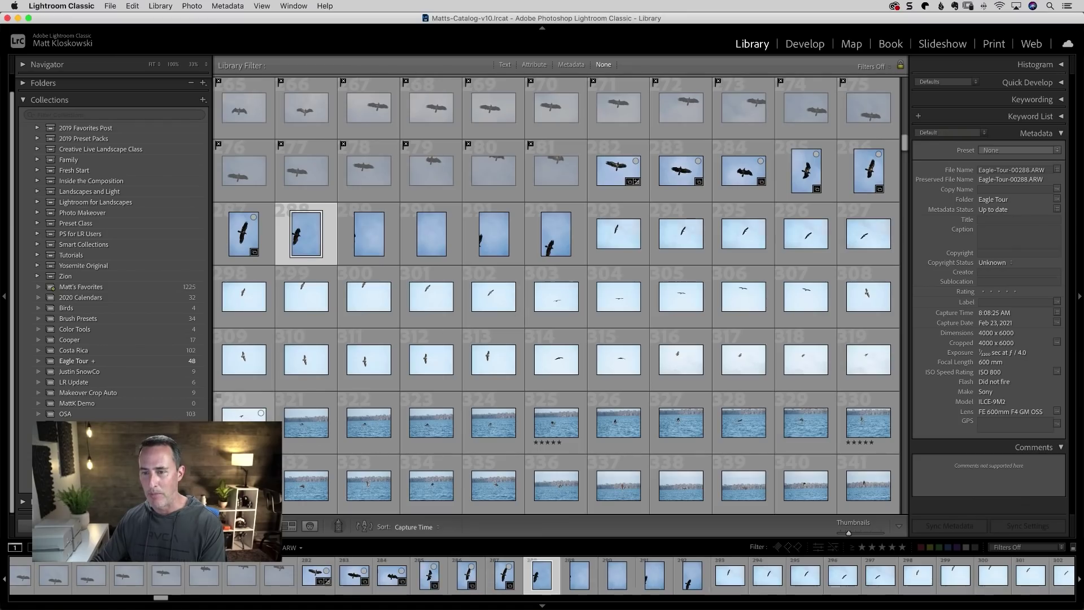
left_click(244, 429, "shift")
key("b")
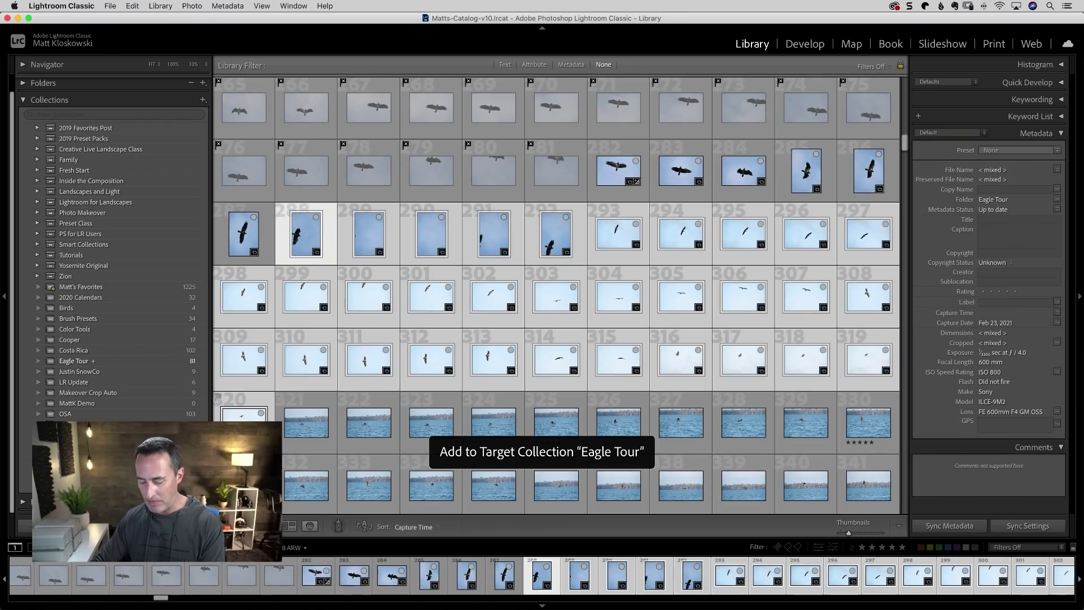
key("super+z")
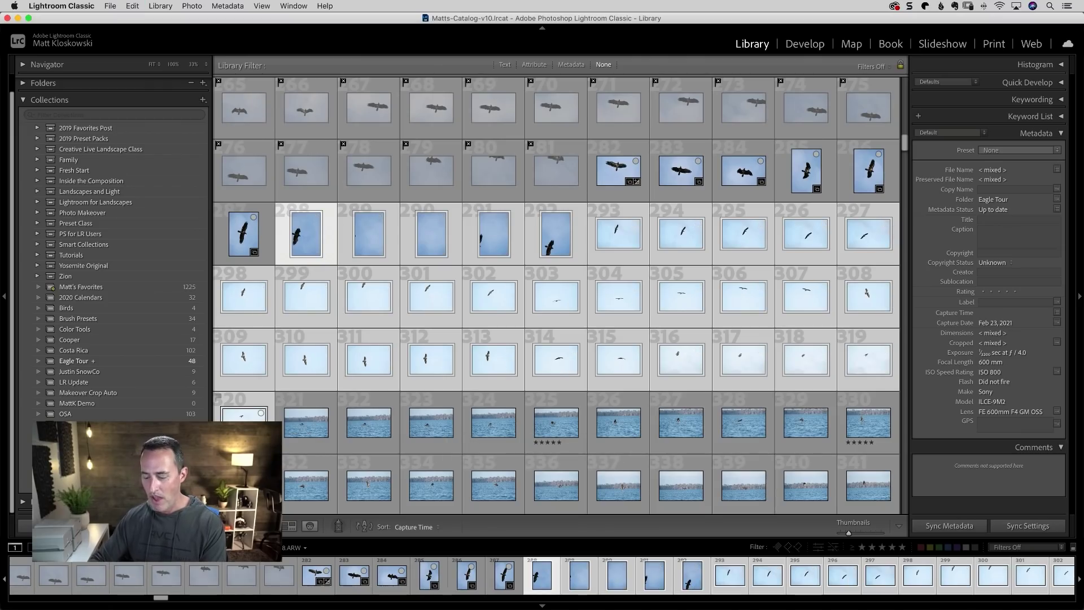
key("x")
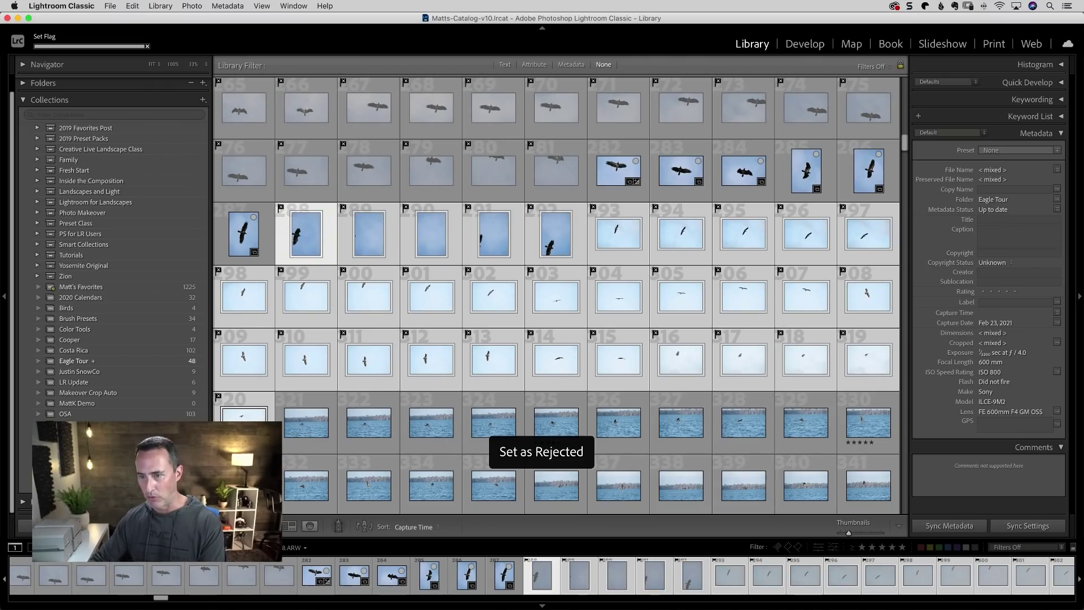
- View photo 321 full size and step forward through the frames to 324
left_click(304, 431)
double_click(304, 430)
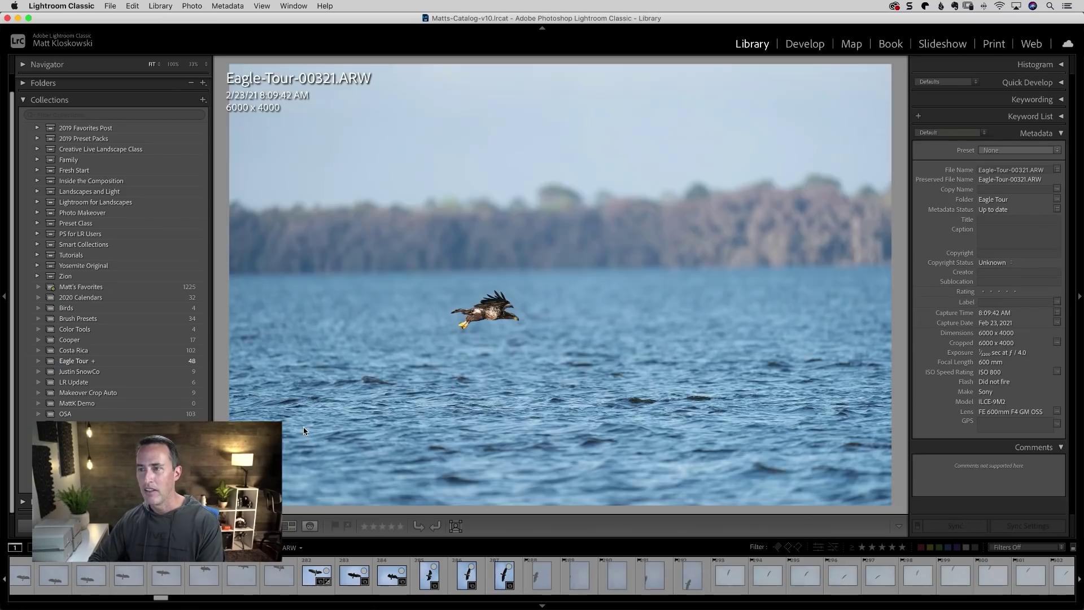
key("Right")
key("Right")
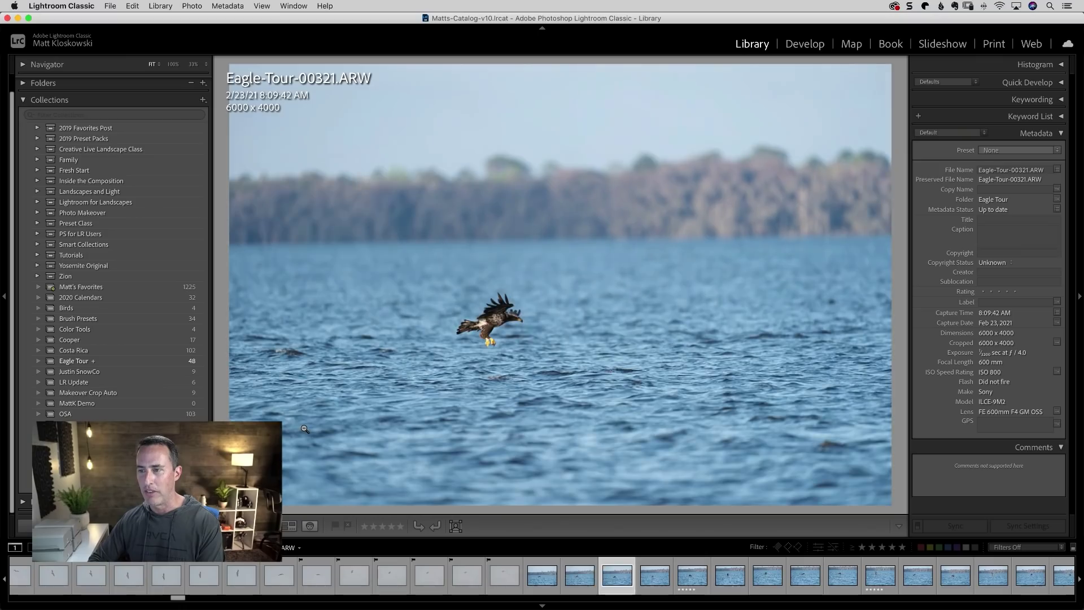
key("Right")
key("Right")
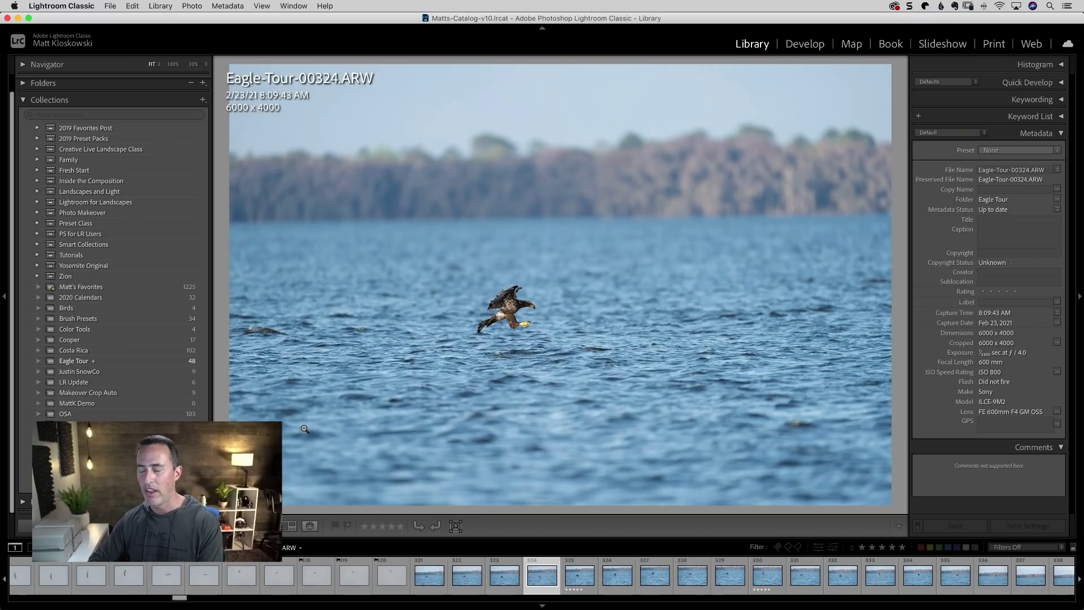
- Back in the grid, add photos 321 through 349 to the Eagle Tour collection
key("g")
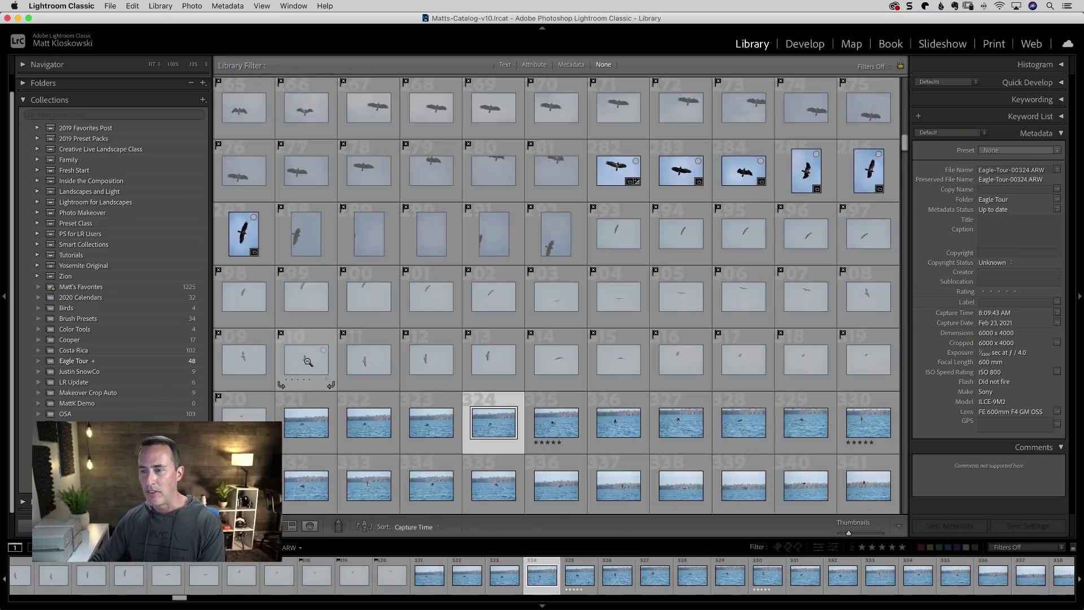
scroll(444, 407, "down", 5)
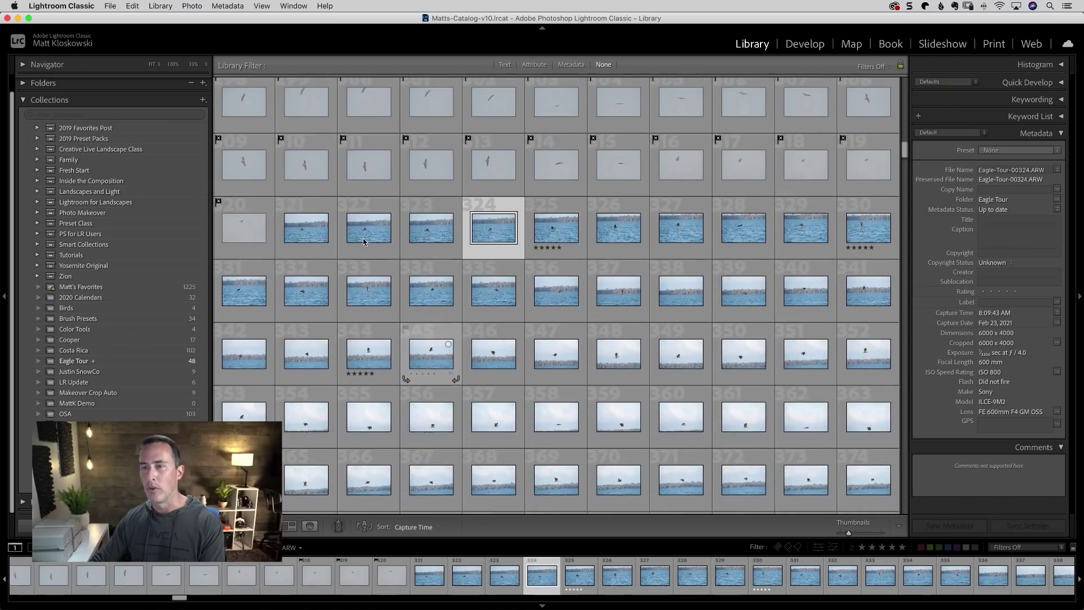
left_click(315, 231)
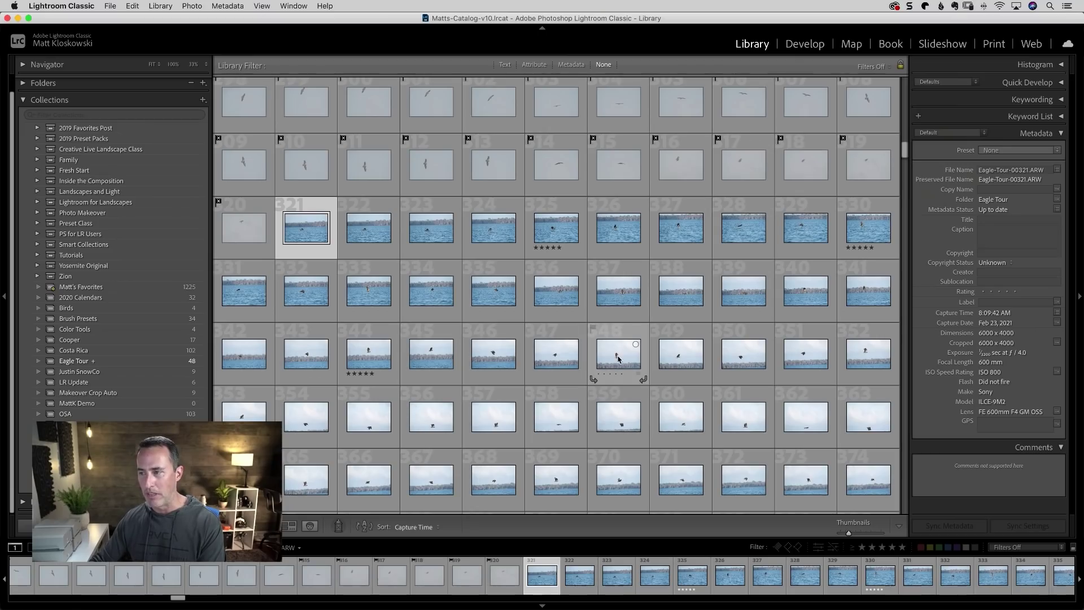
left_click(670, 359, "shift")
key("b")
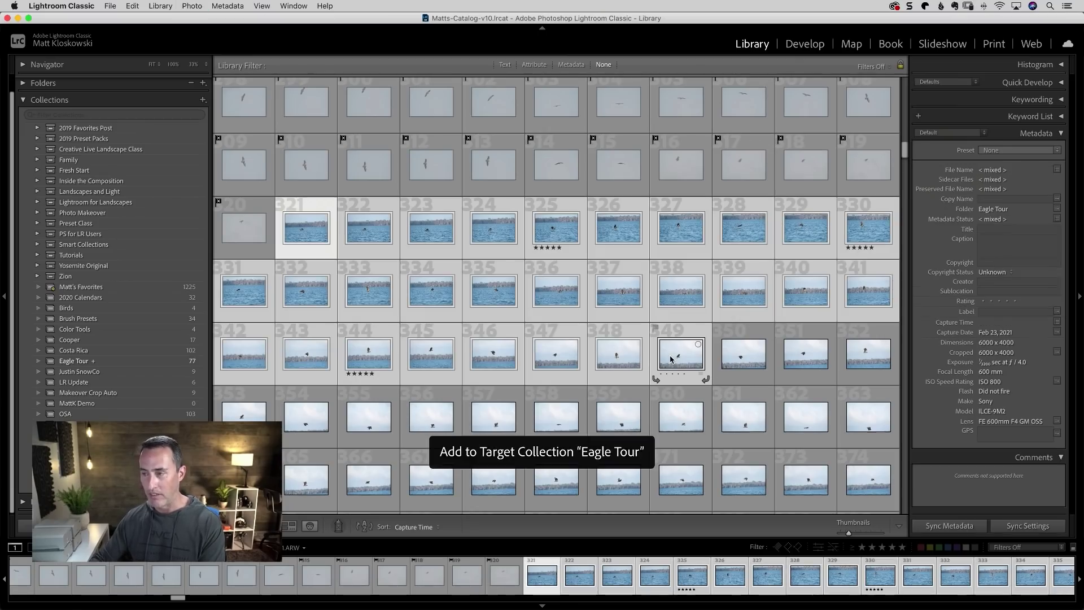
- Scroll the grid and select photo 350 on its own
scroll(671, 359, "down", 3)
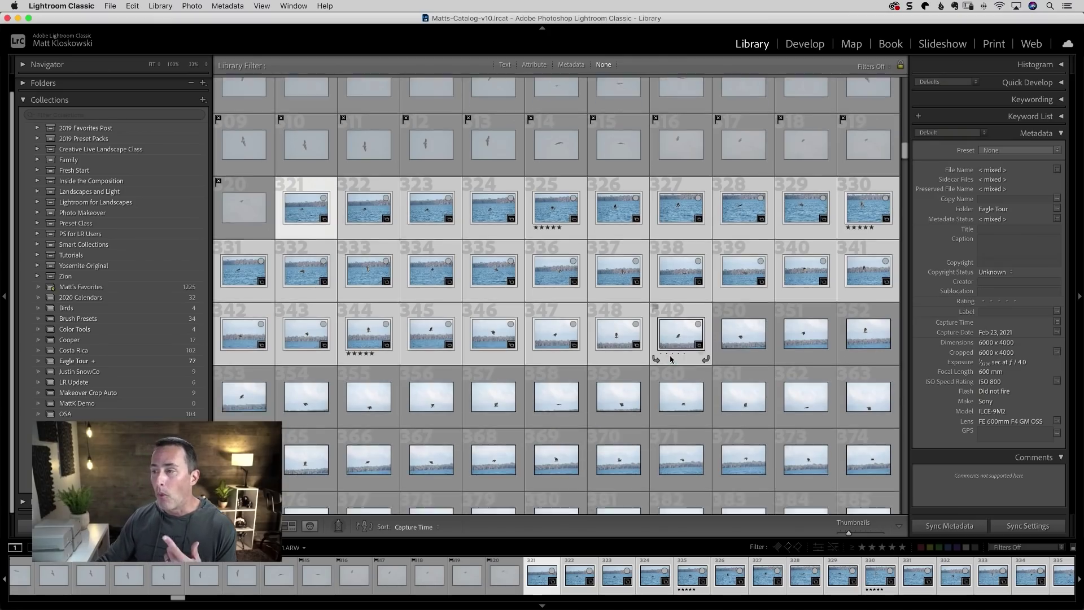
scroll(670, 359, "down", 2)
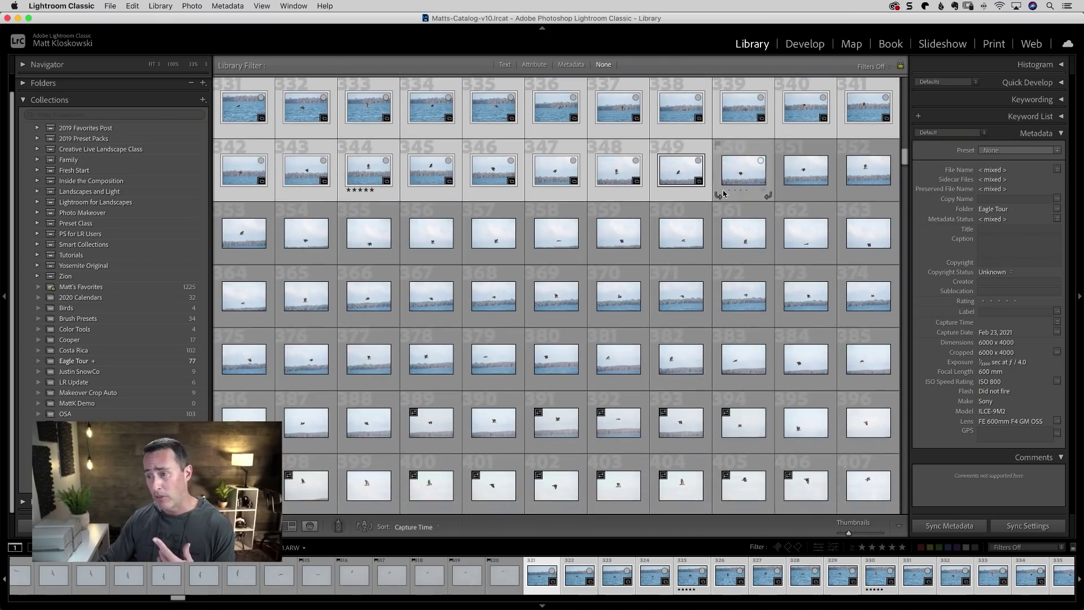
scroll(745, 303, "down", 2)
scroll(745, 303, "up", 1)
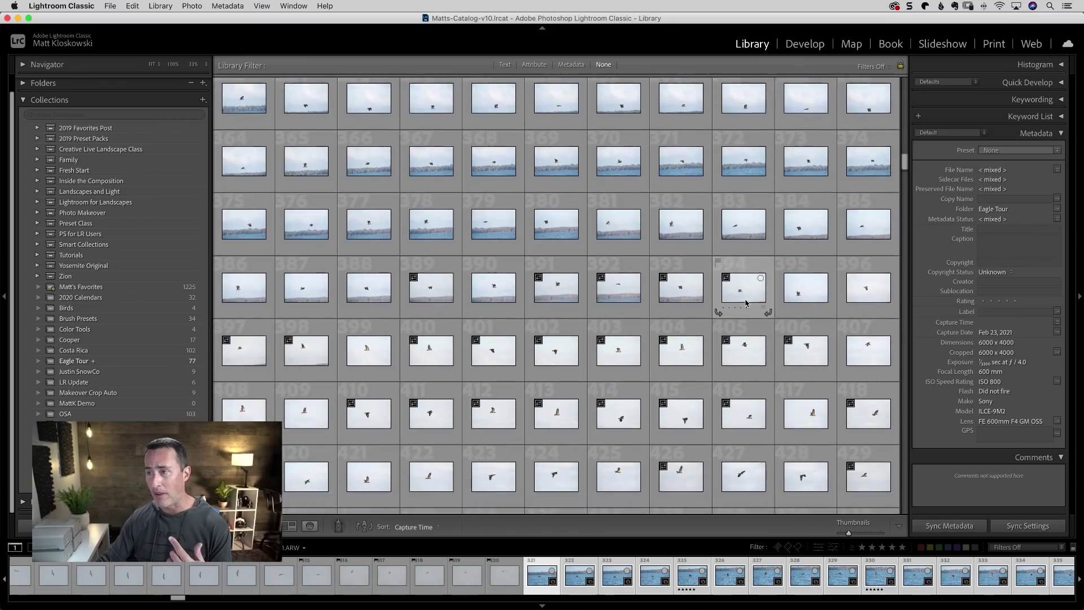
left_click(744, 120)
scroll(725, 229, "down", 4)
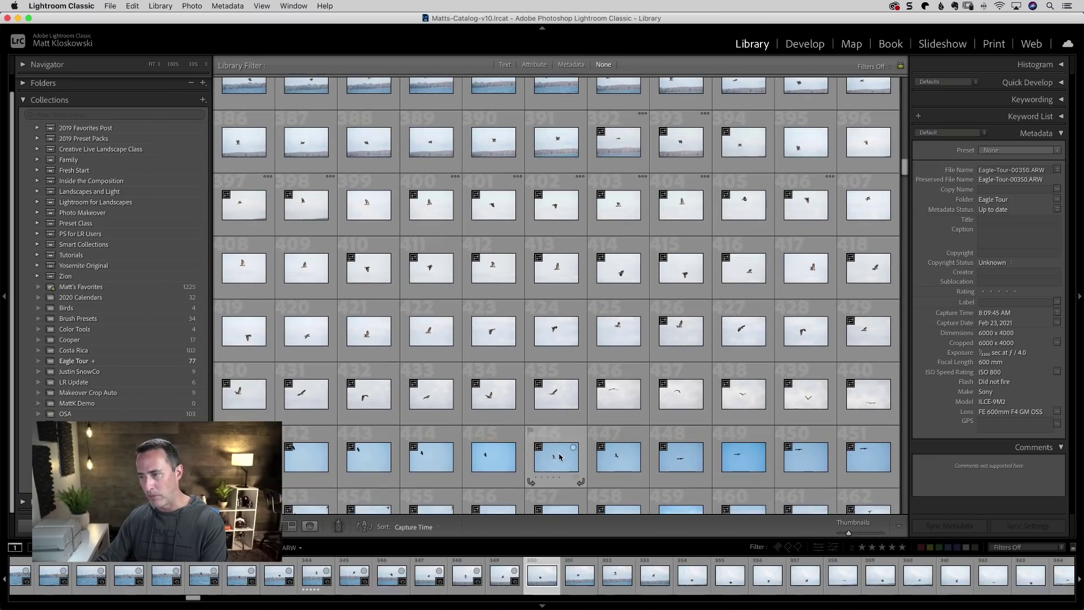
- Extend the selection from photo 350 through 509 and flag them all as rejected
scroll(559, 446, "down", 3)
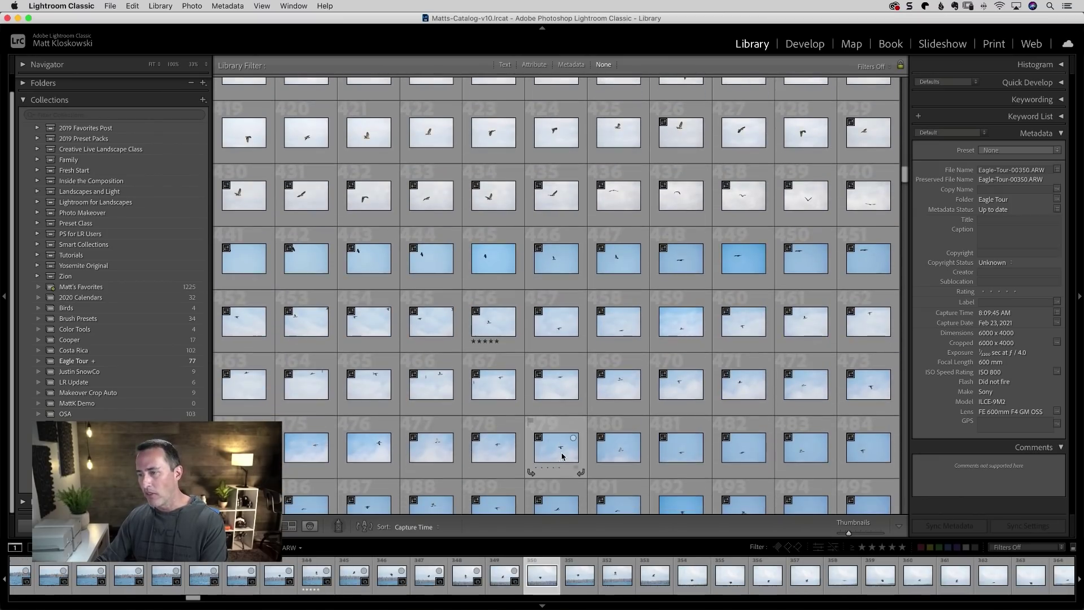
scroll(612, 450, "down", 1)
scroll(612, 450, "down", 3)
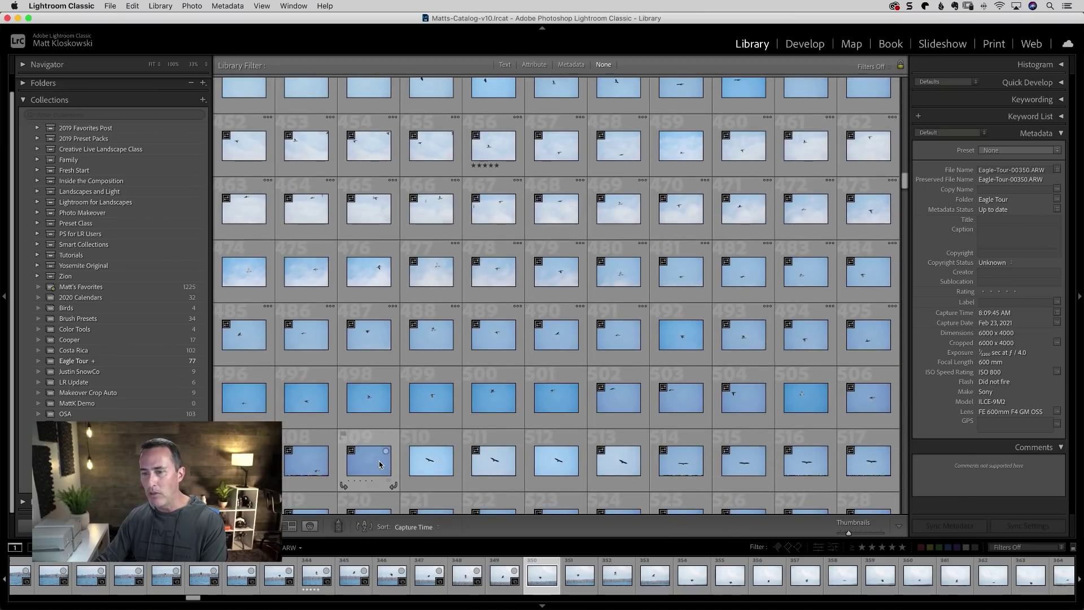
left_click(380, 465, "shift")
key("x")
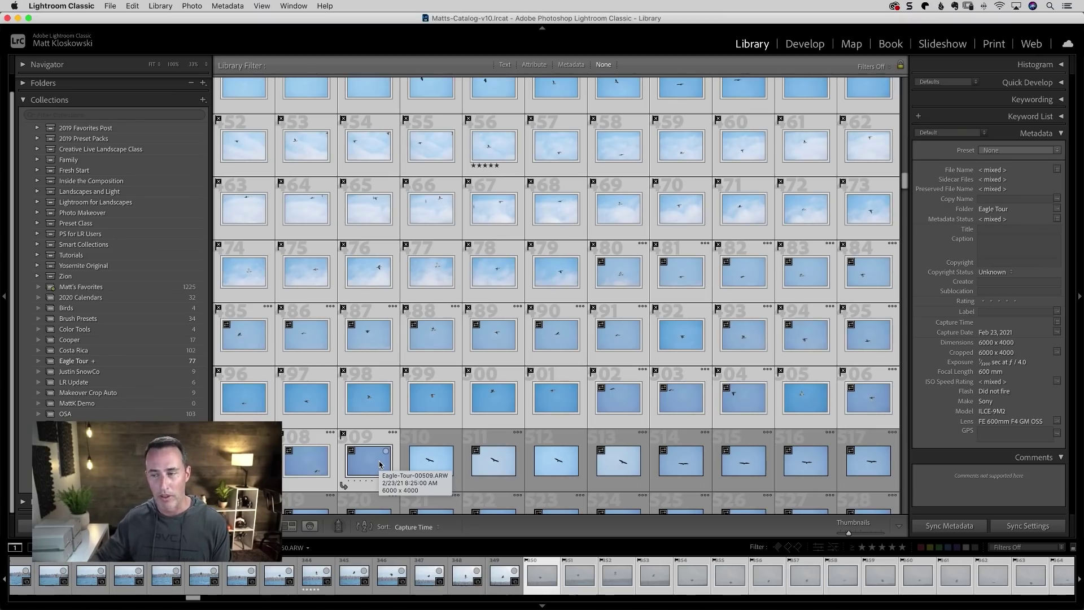
- Scroll further down the grid to review the later eagle frames
scroll(380, 464, "down", 1)
scroll(379, 464, "down", 2)
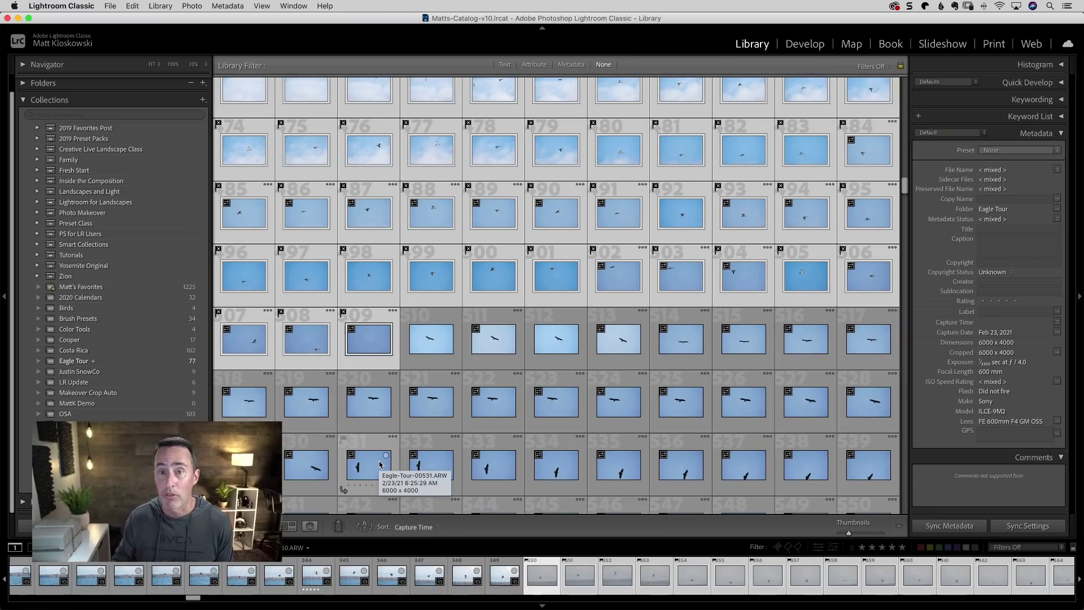
scroll(380, 464, "down", 8)
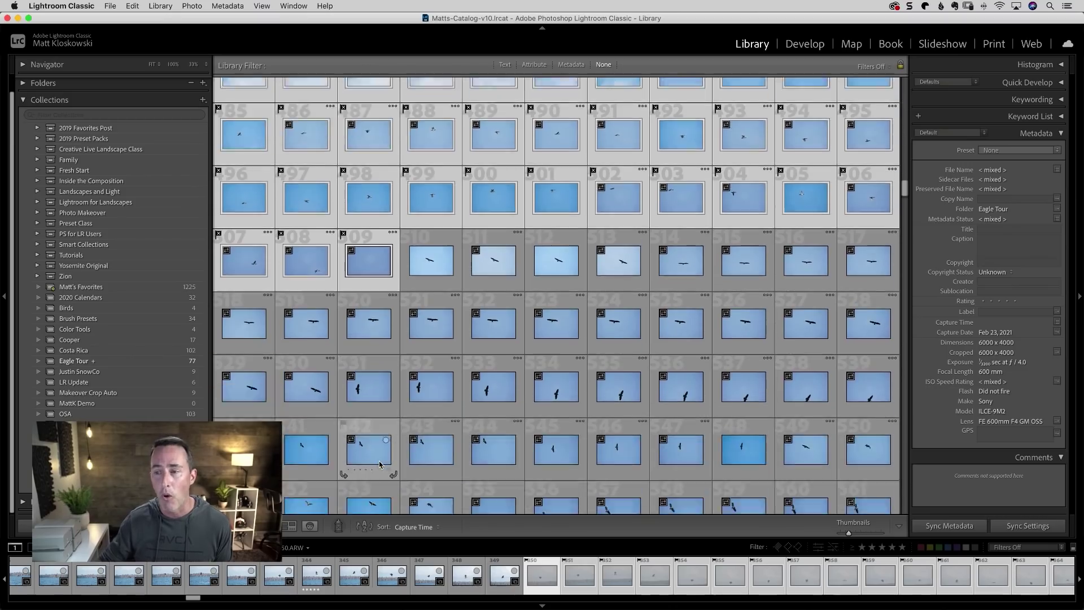
scroll(380, 464, "down", 1)
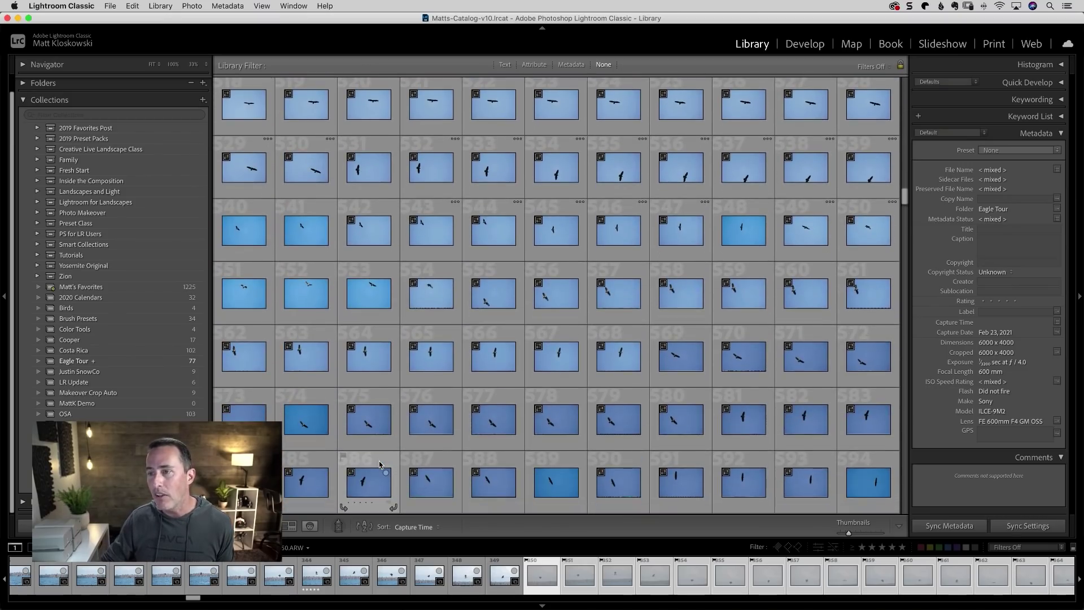
scroll(379, 464, "down", 6)
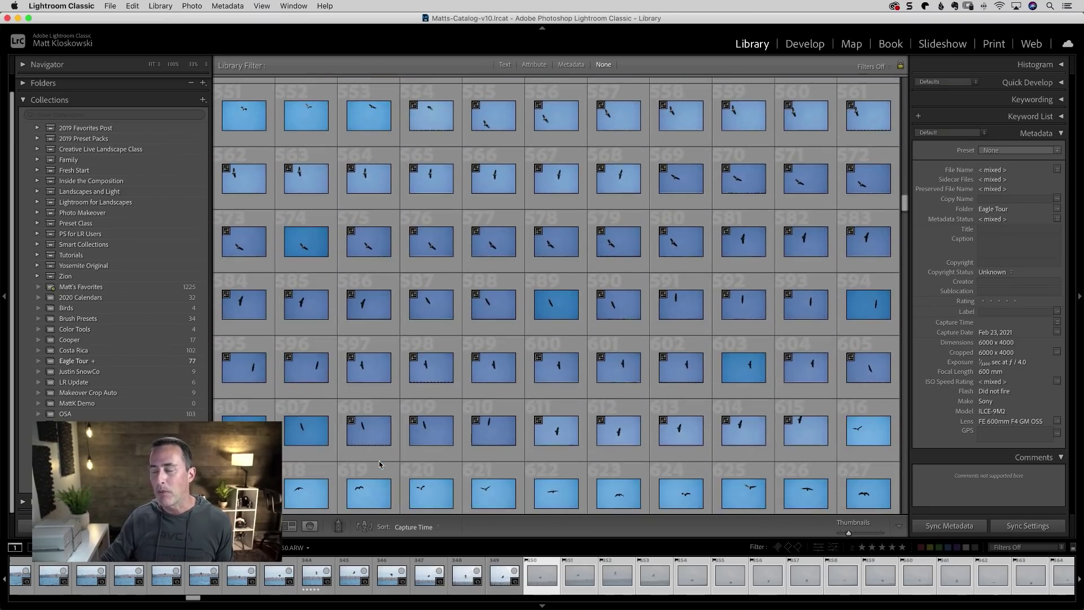
scroll(378, 460, "down", 7)
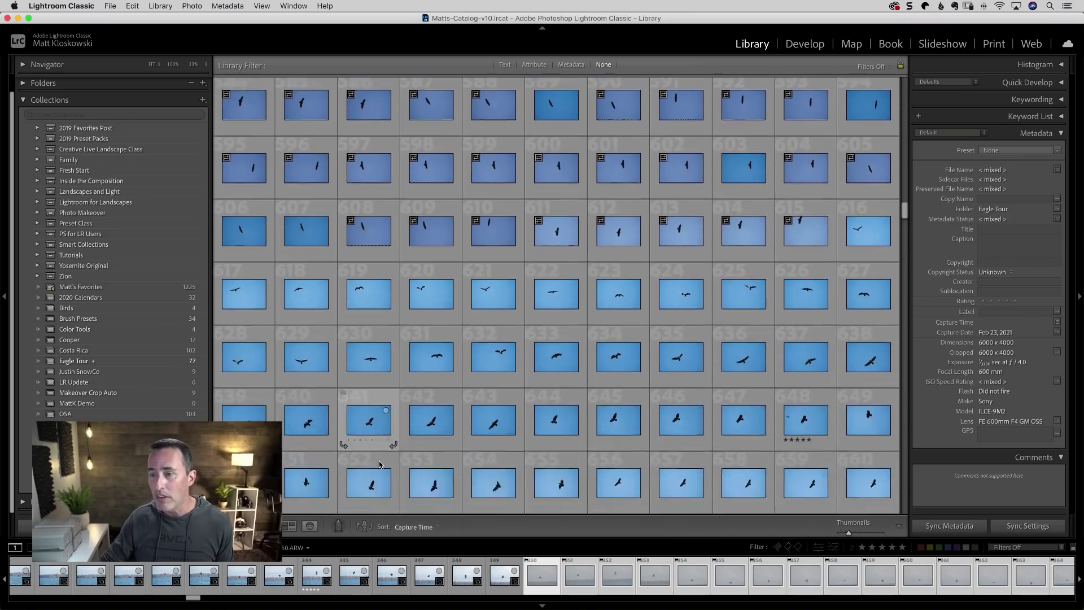
scroll(378, 460, "down", 7)
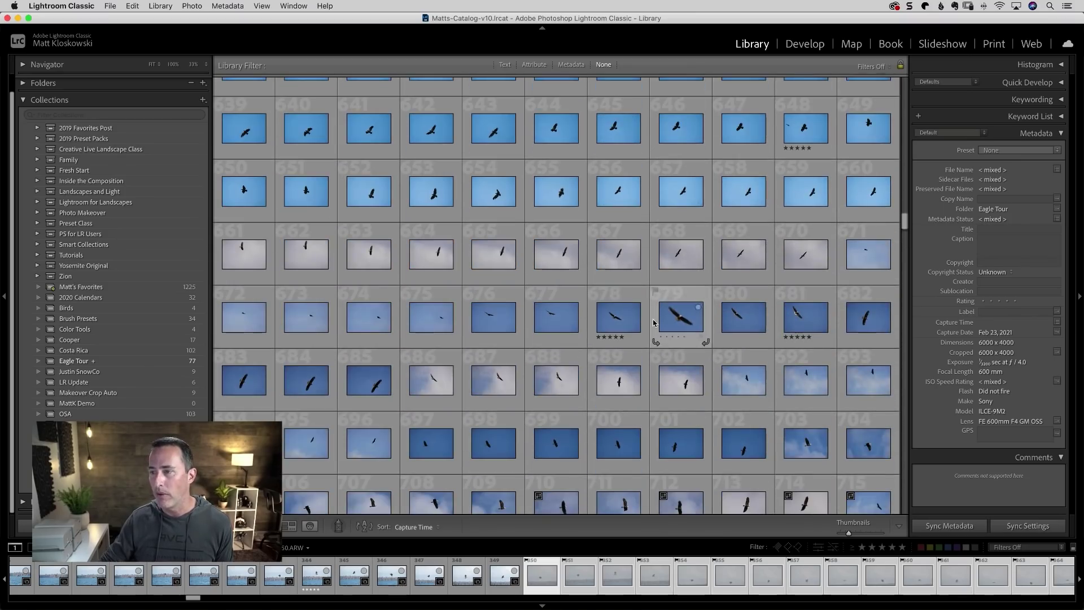
- Crop Eagle-Tour-00930.JPG tighter around the eagle to 4491 x 2991 and raise Shadows to about +62
double_click(619, 317)
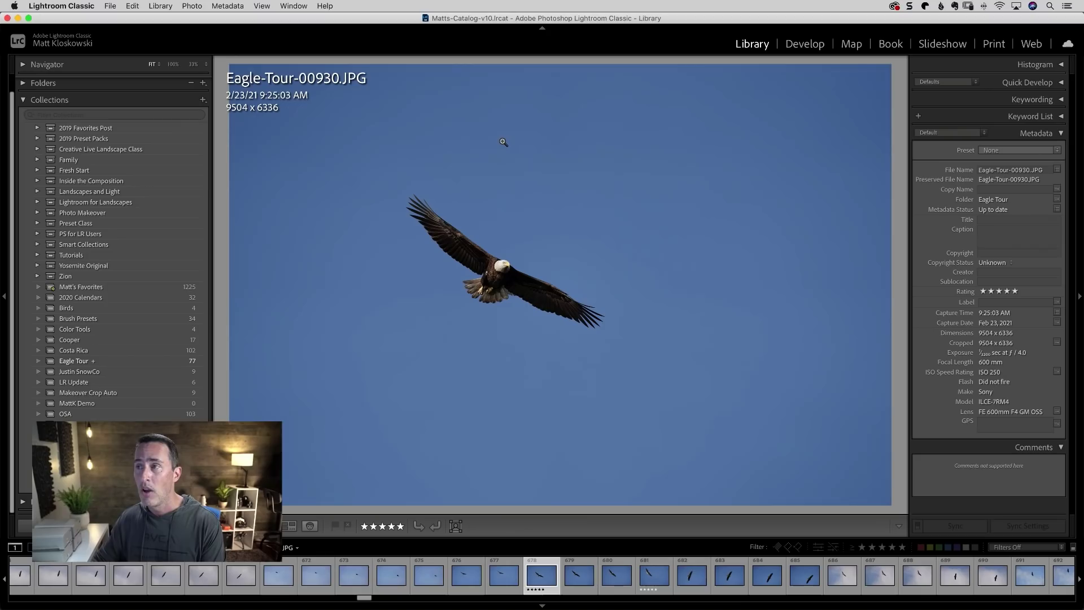
key("r")
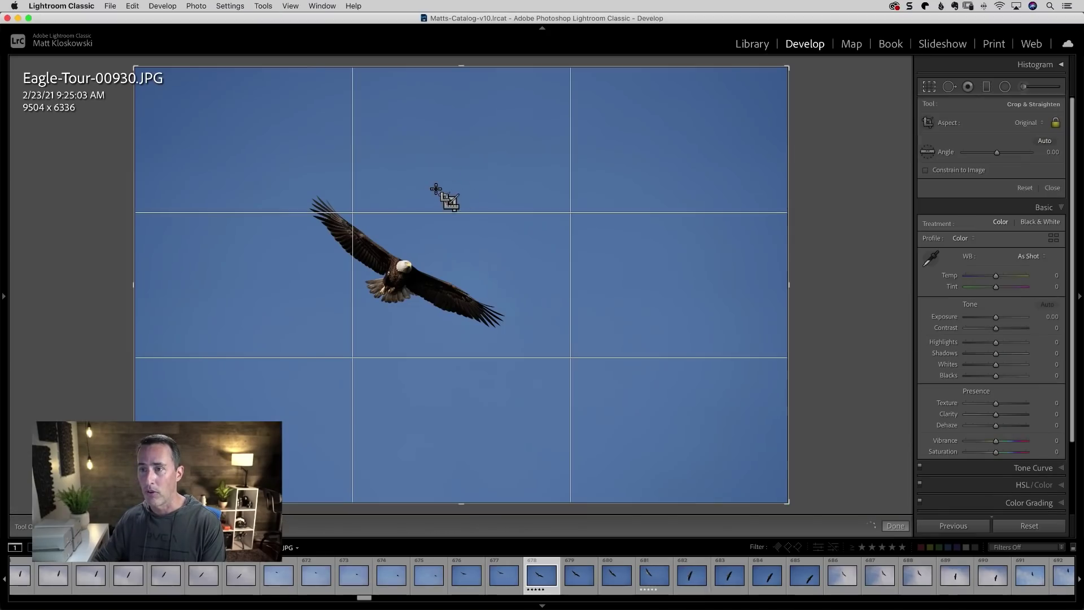
left_click_drag(265, 160, 581, 426)
key("Return")
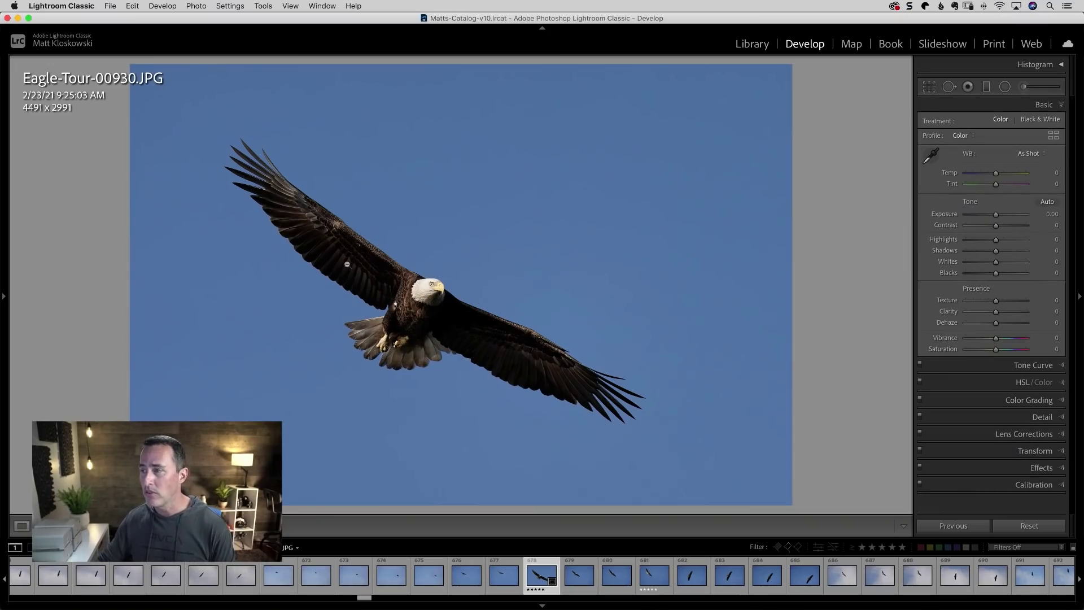
left_click_drag(996, 251, 1018, 255)
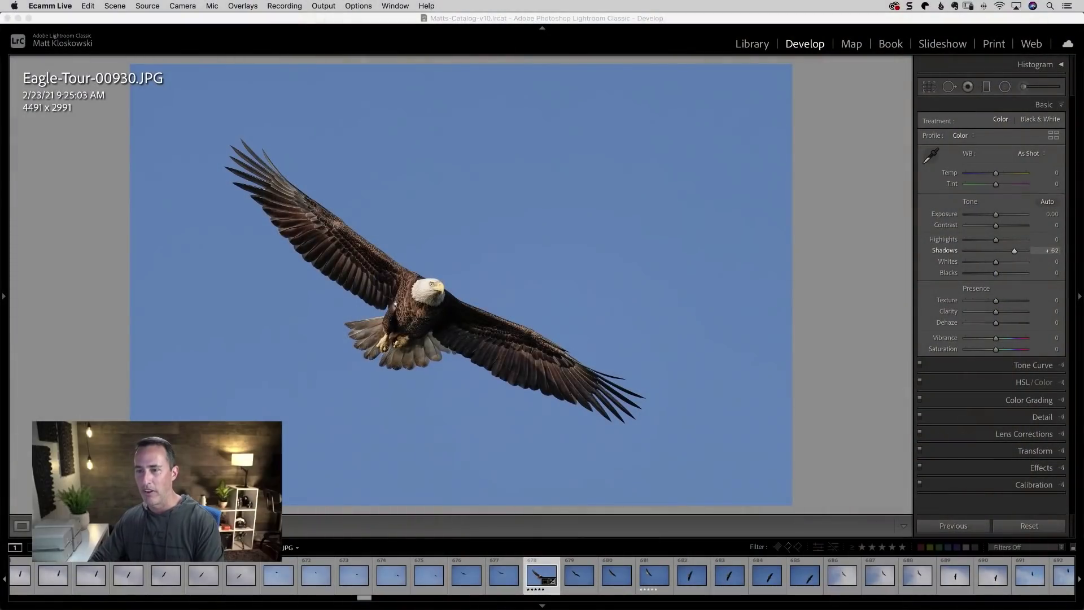
- In Photoshop, collapse the Sky Replacement Group and hide the new sky to compare with the original
key("super+Tab")
key("super+Tab")
key("super+Tab")
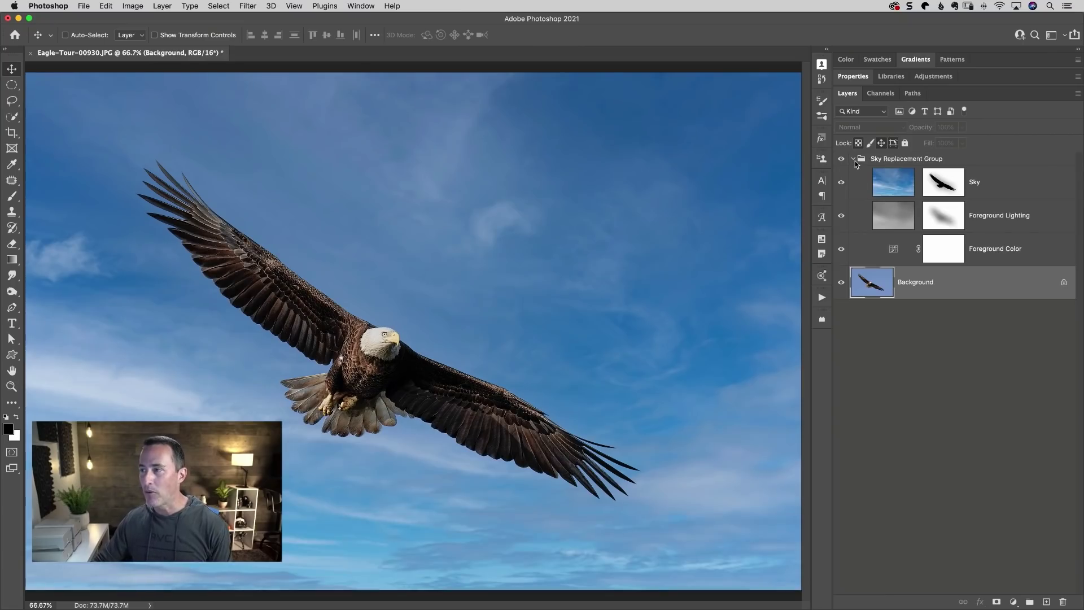
left_click(854, 160)
left_click(841, 159)
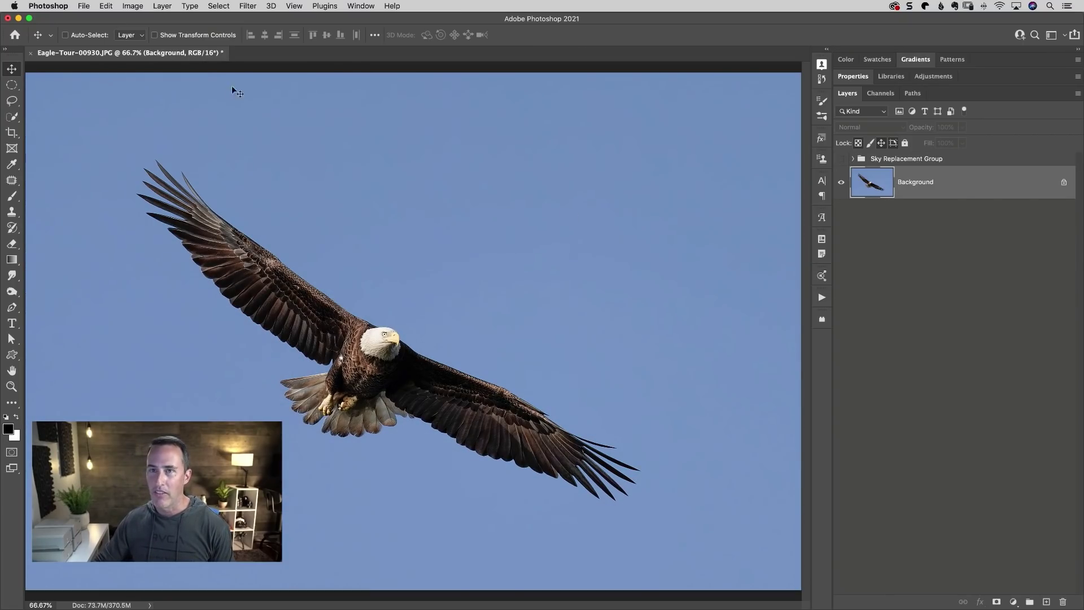
left_click(110, 8)
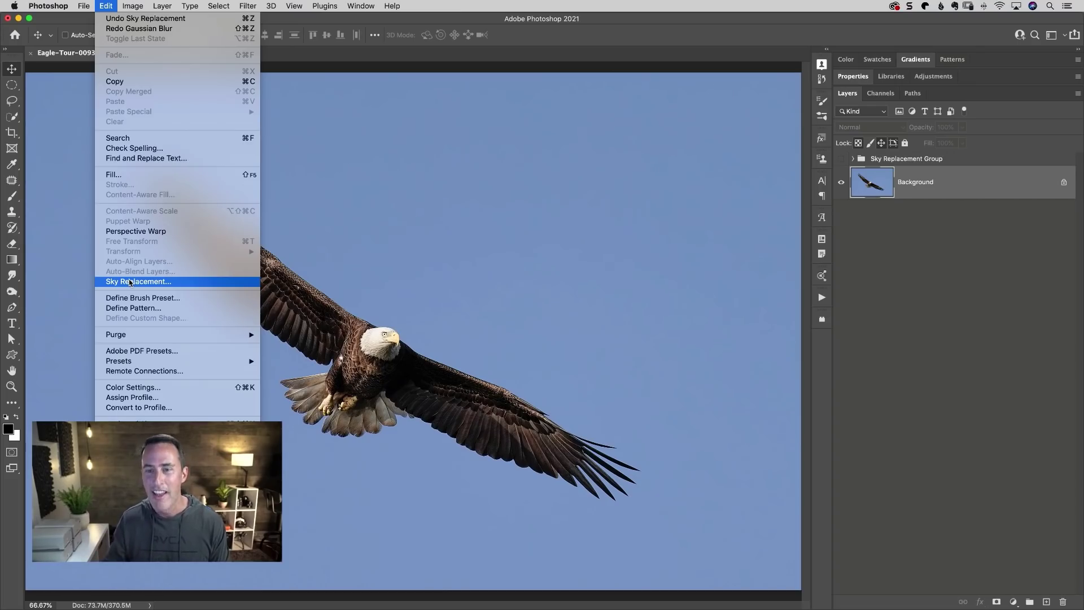
left_click(649, 254)
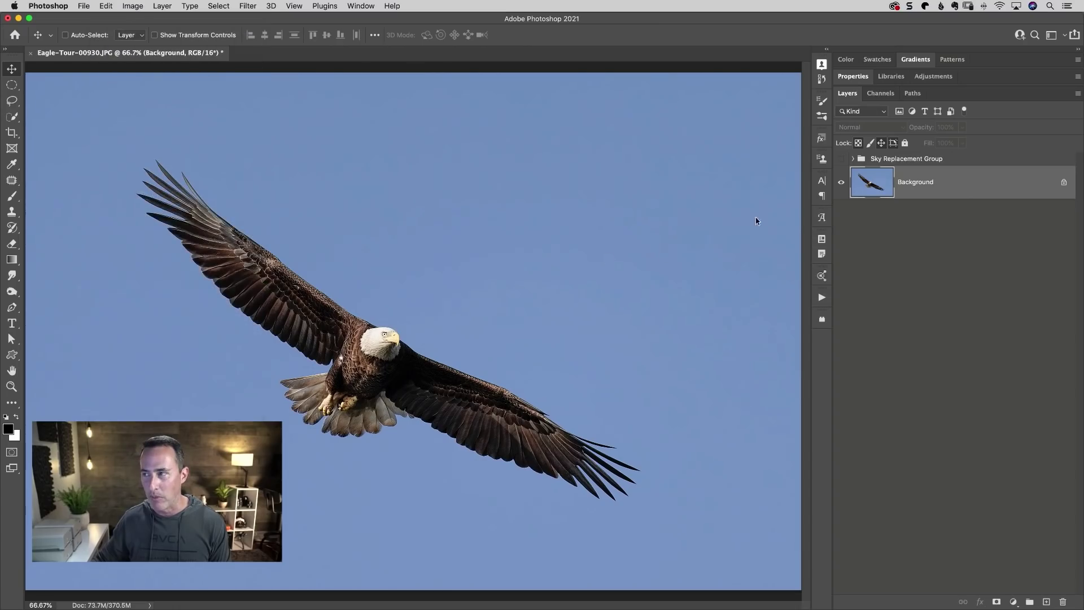
- Show the cloudy replacement sky again, expand the group, and select the Sky layer
left_click(842, 159)
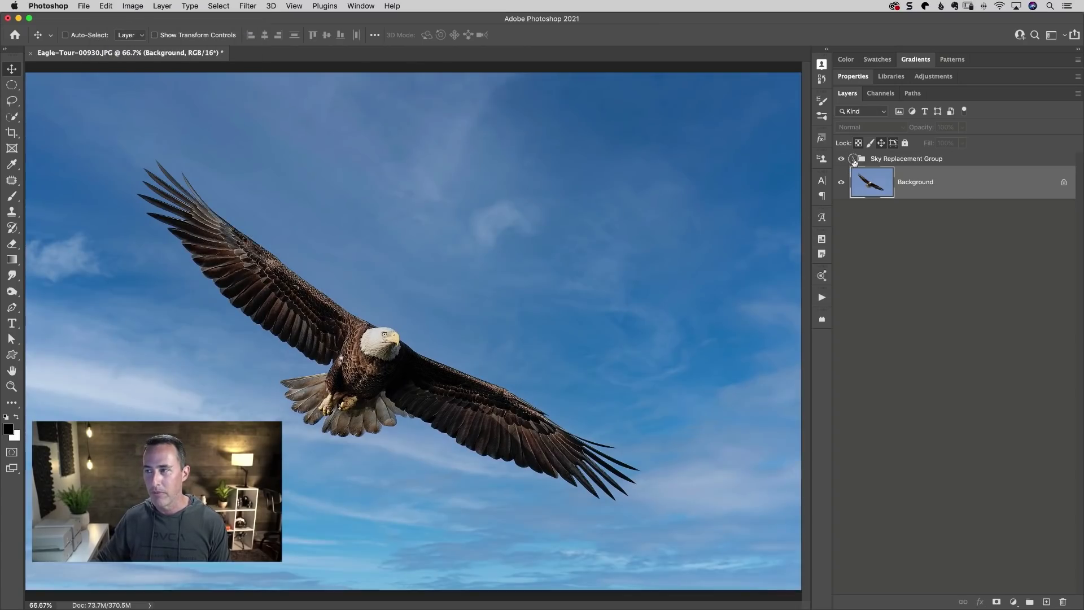
left_click(853, 159)
left_click(894, 185)
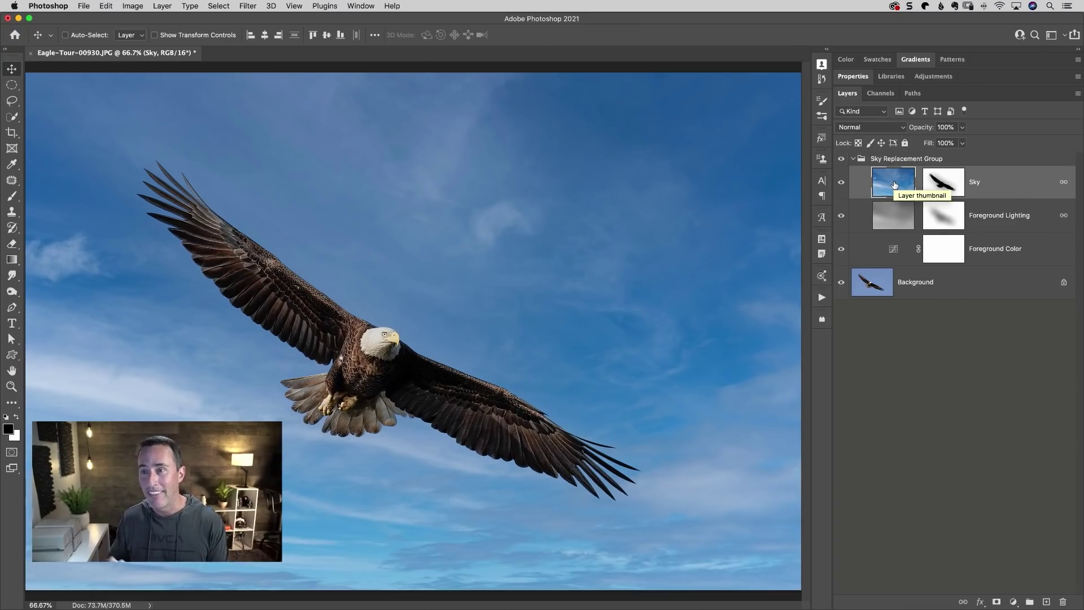
left_click(248, 6)
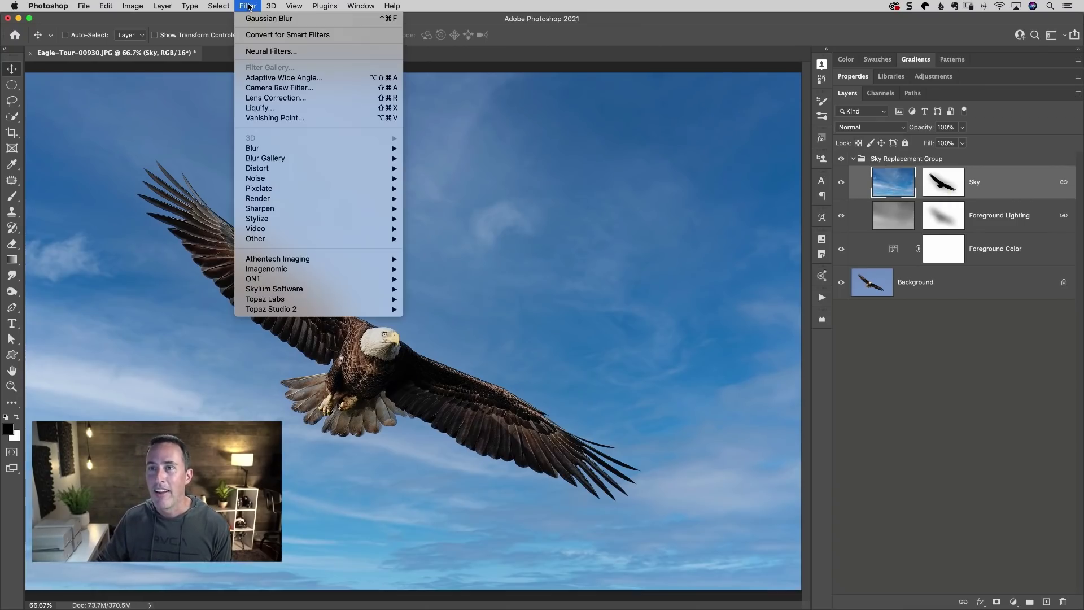
mouse_move(279, 149)
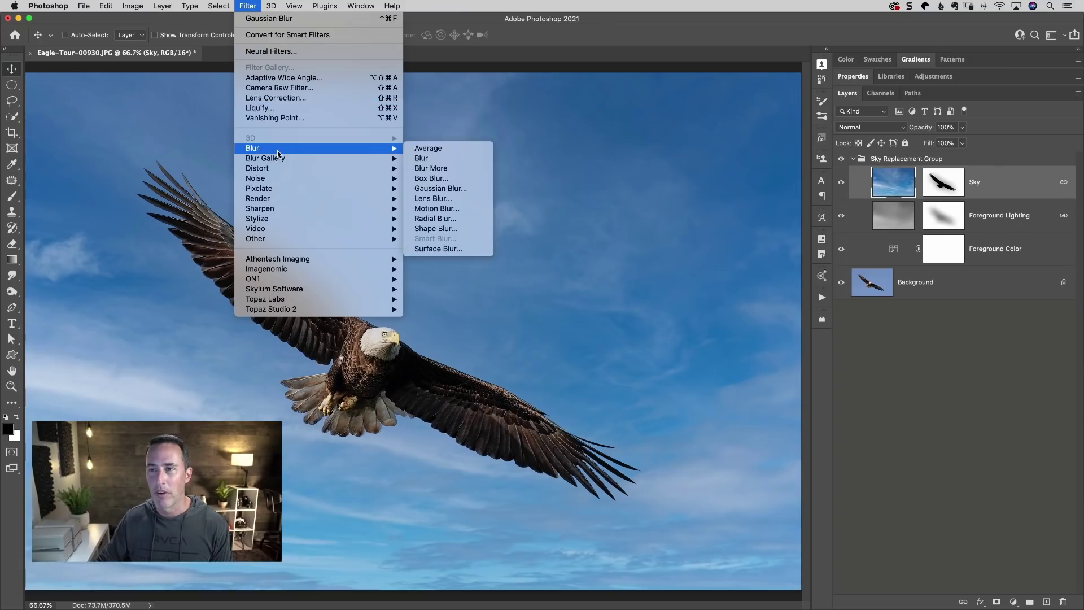
left_click(456, 188)
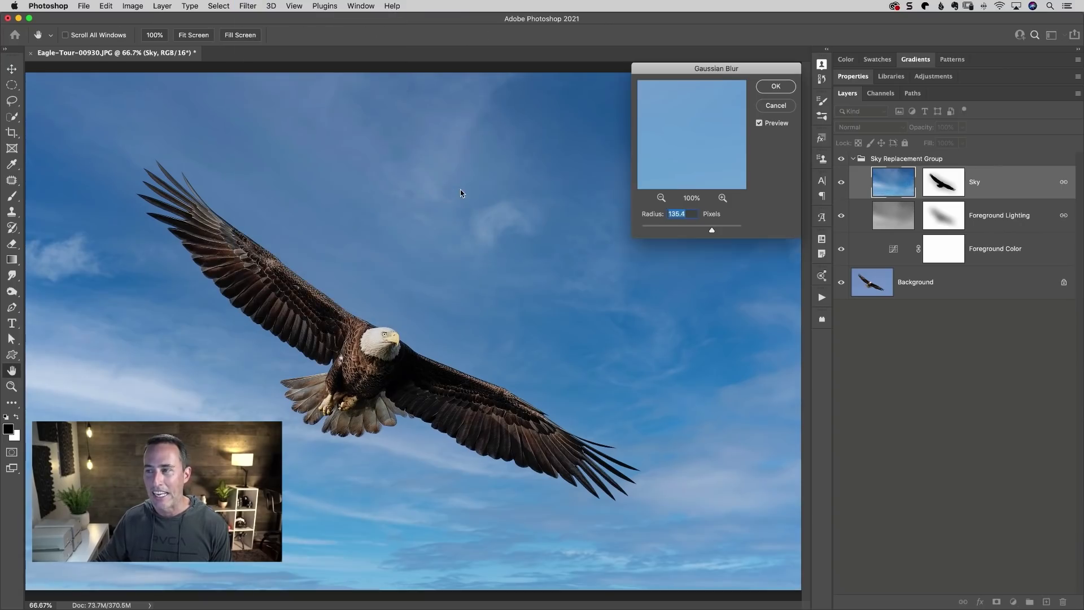
left_click_drag(710, 231, 712, 232)
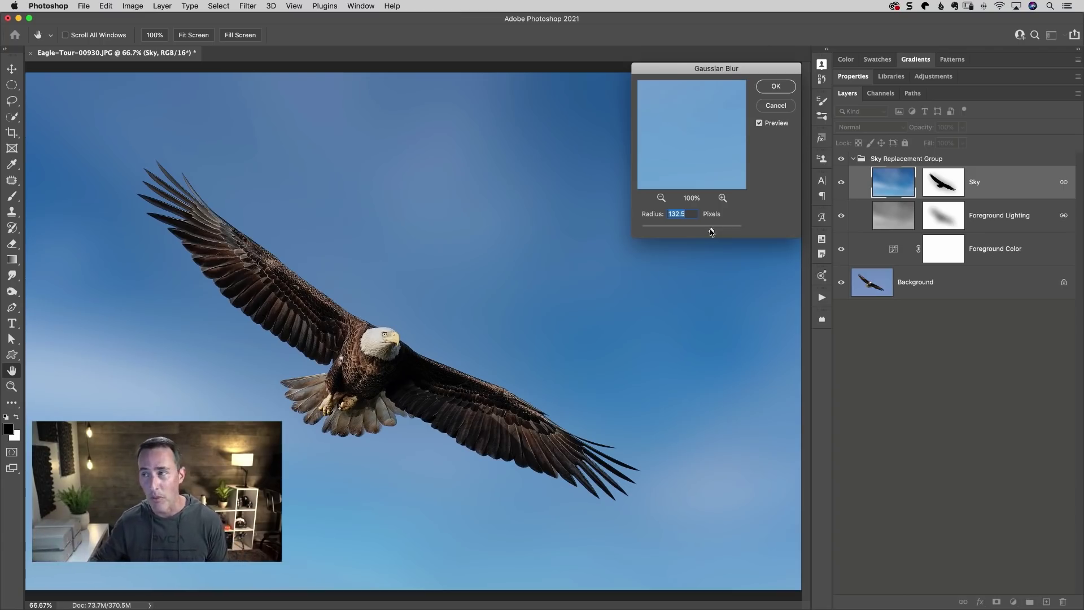
left_click(772, 105)
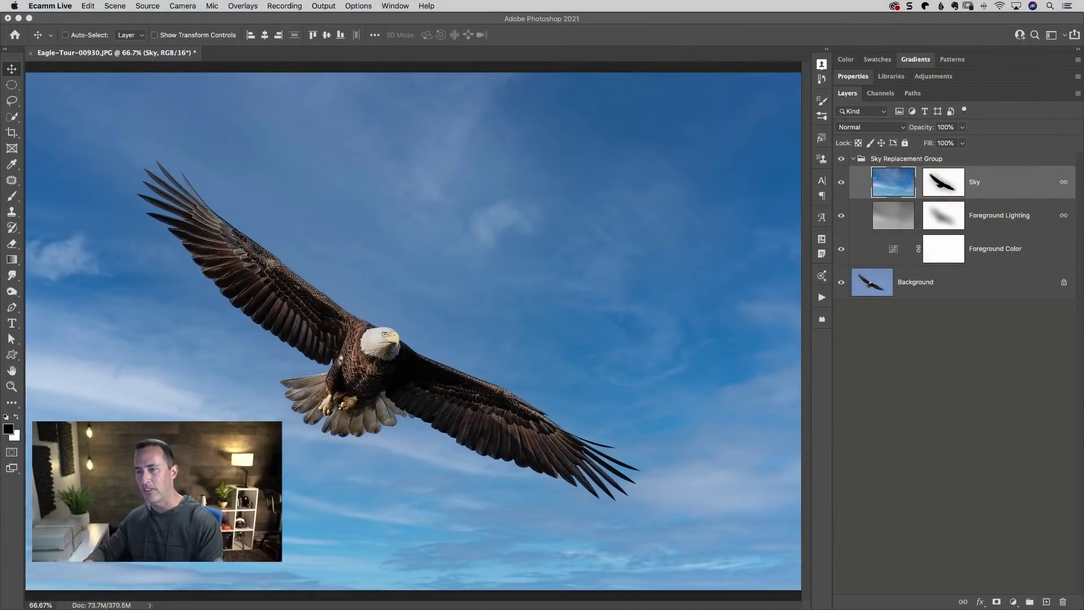
- Back in Lightroom's Library grid, select frames 678 through 682 and press Cmd+G
key("super+Tab")
key("super+Tab")
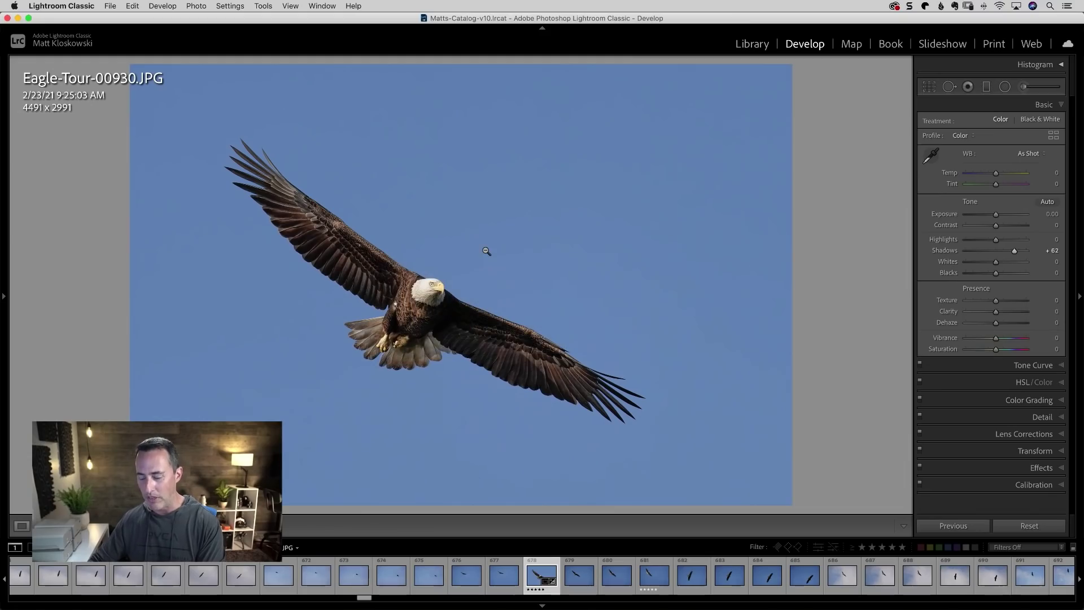
key("g")
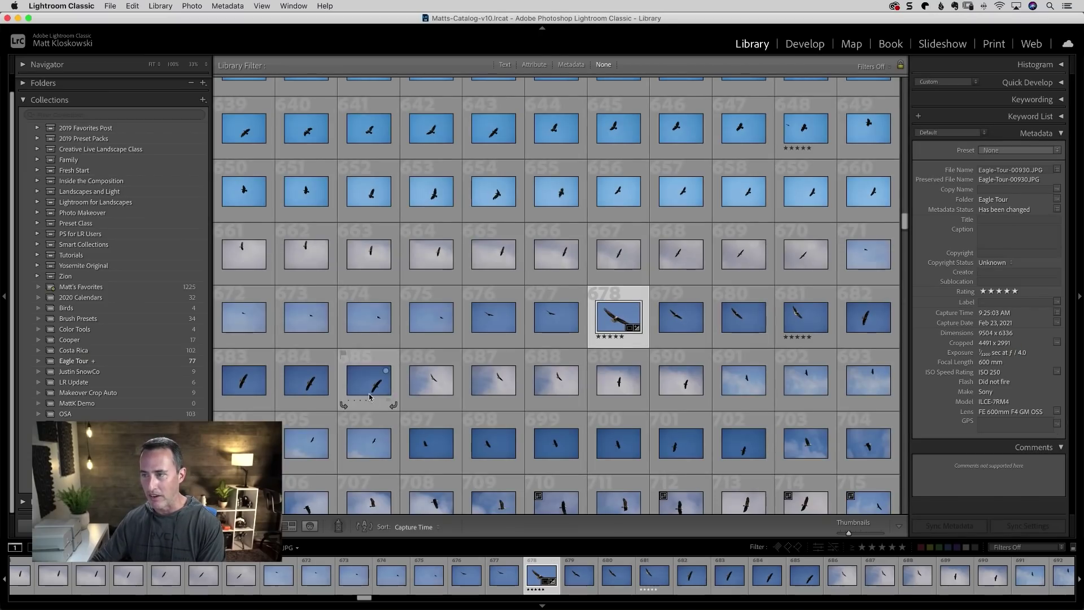
left_click(852, 319, "shift")
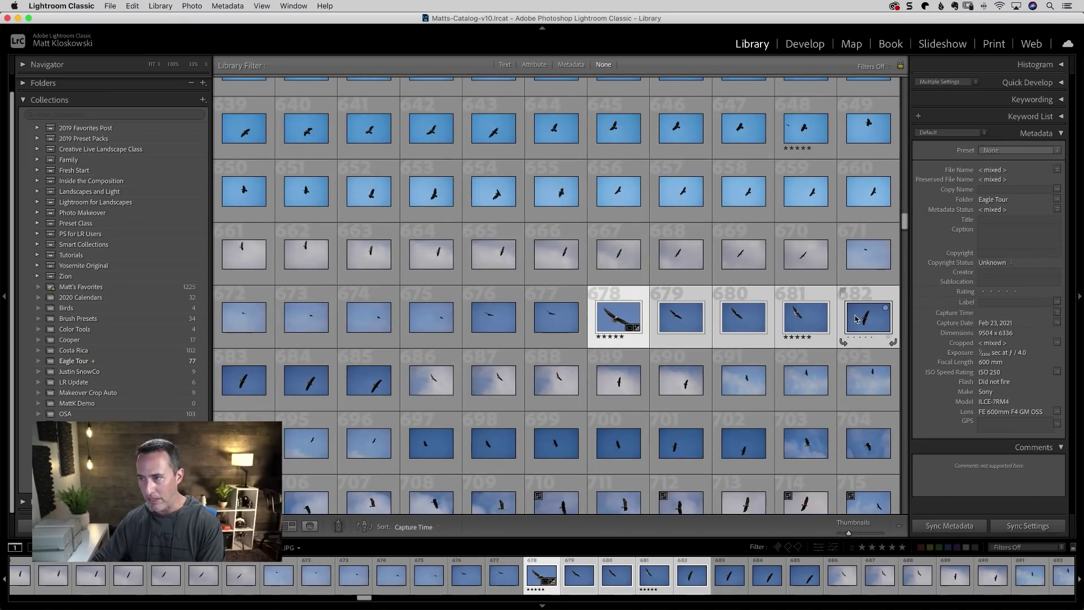
key("super+g")
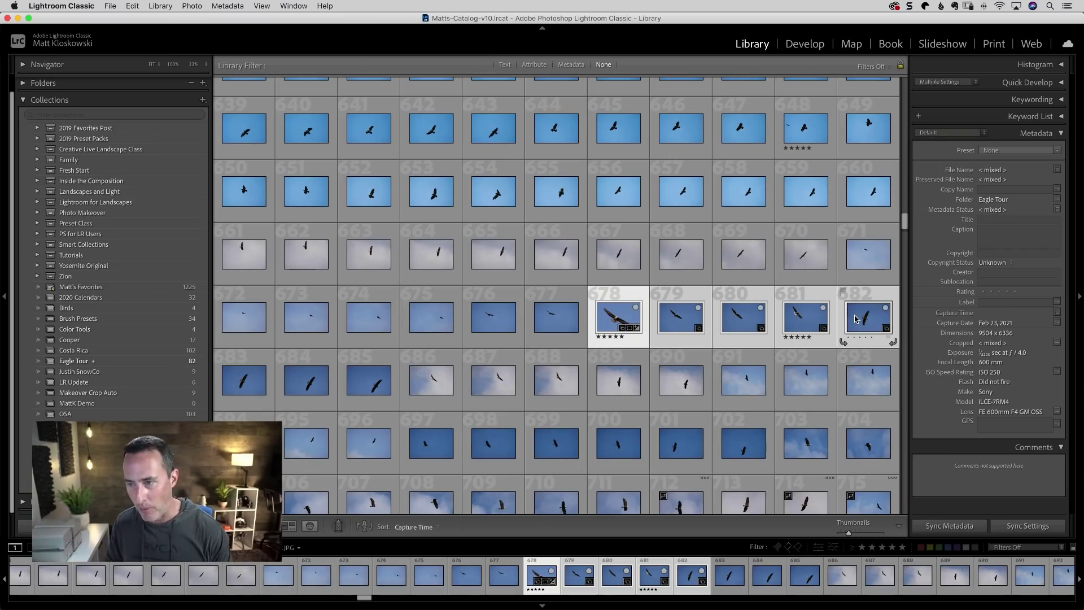
scroll(854, 319, "down", 3)
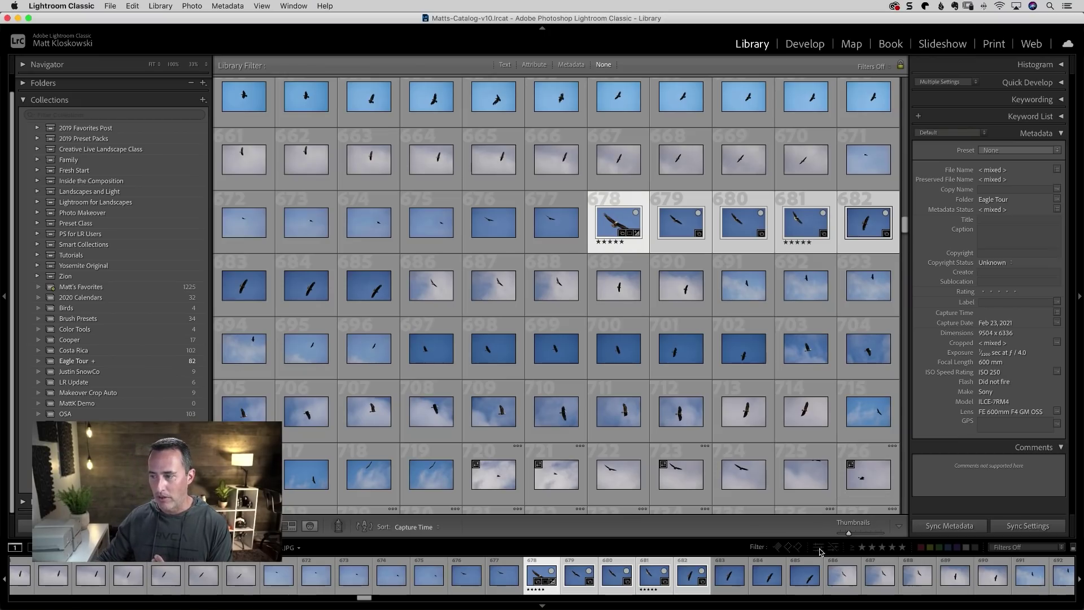
- Hide the quick rating and label filters, then briefly filter the grid to picked photos
left_click(755, 547)
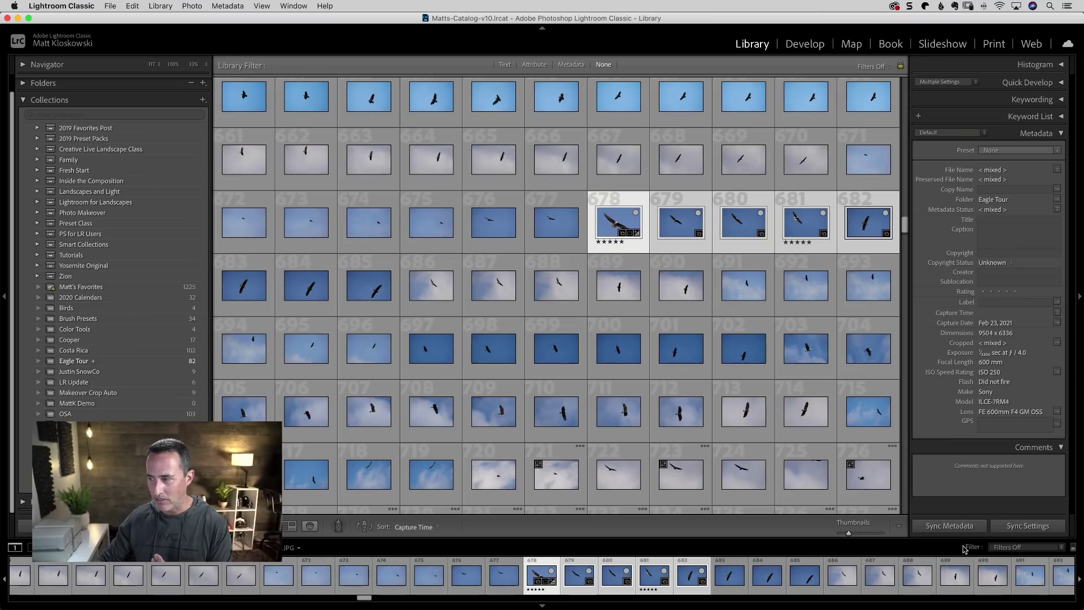
mouse_move(963, 549)
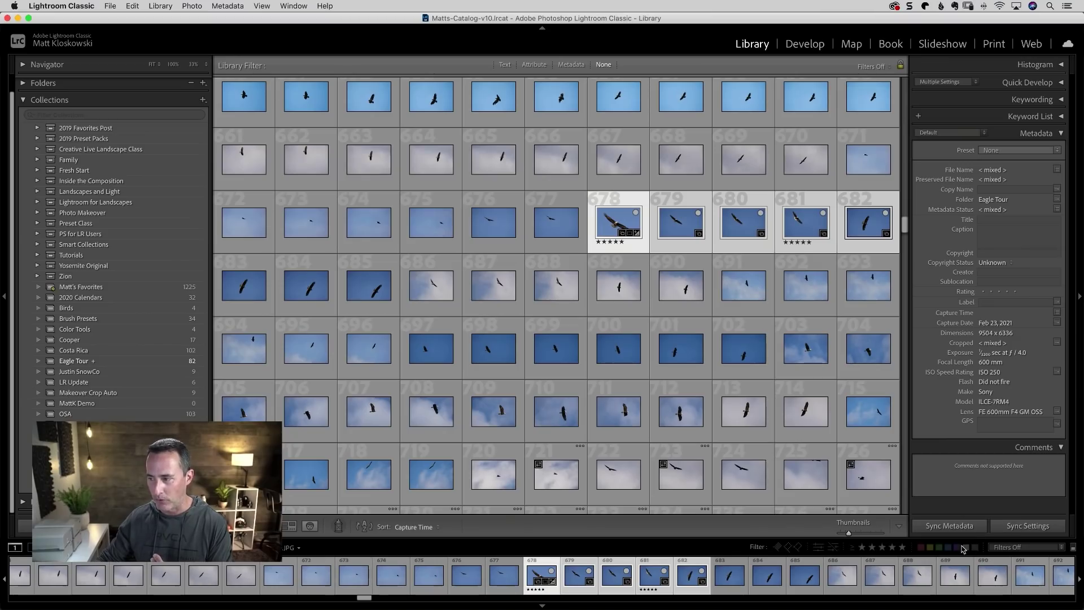
left_click(790, 549)
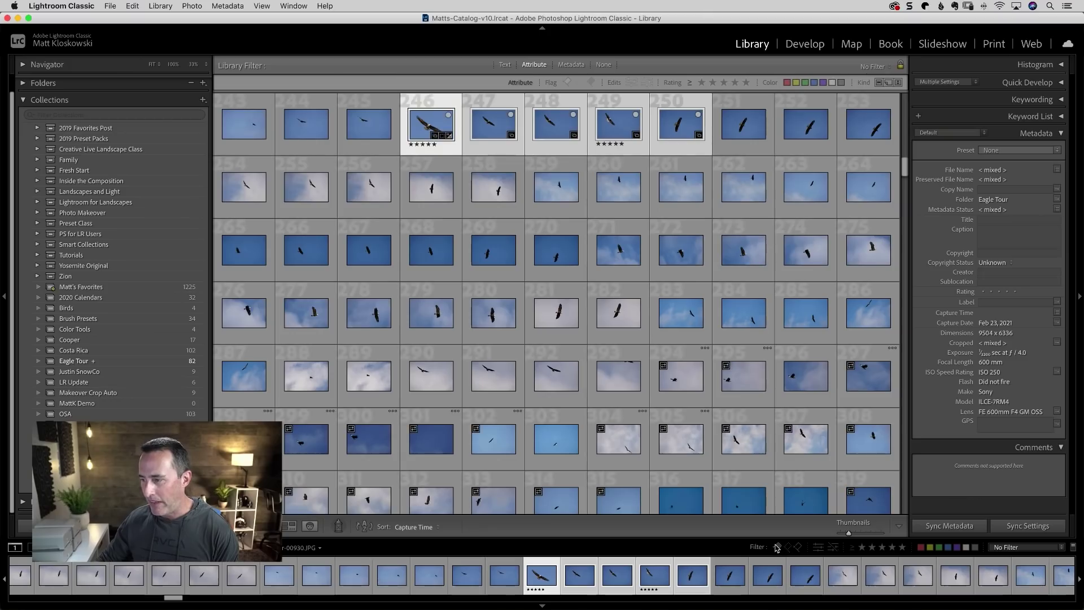
left_click(778, 547)
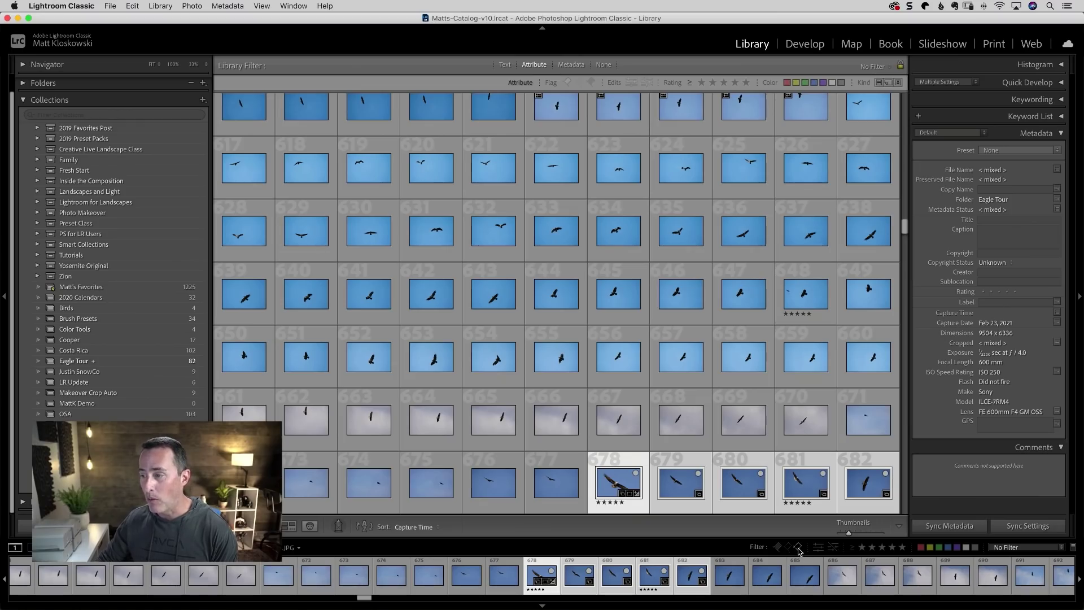
- Briefly show only rejected photos, clear the filter, and leave the rejects undeleted
left_click(798, 547)
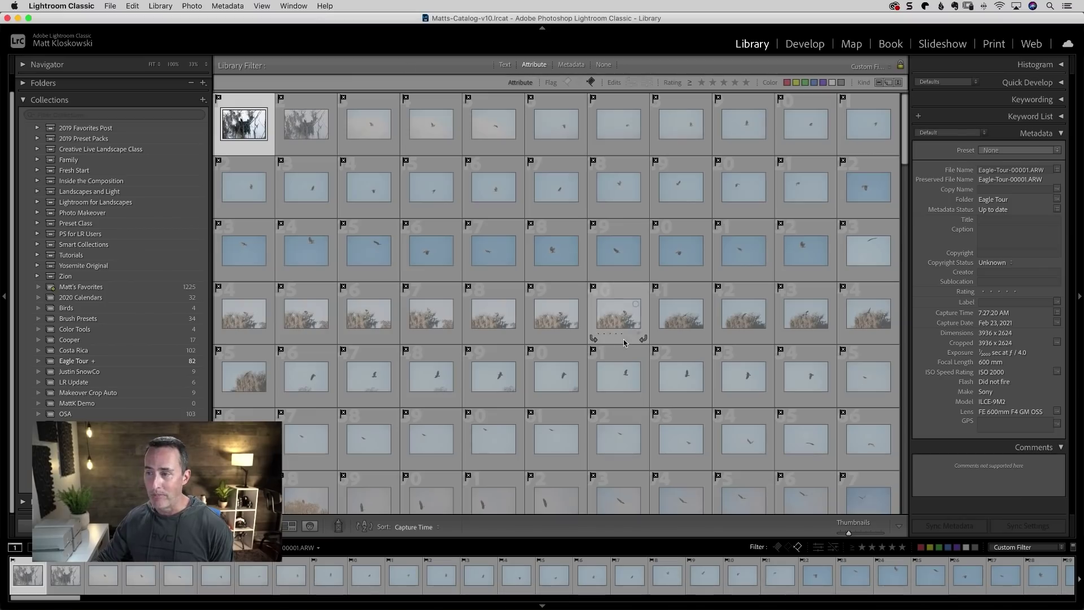
left_click(798, 548)
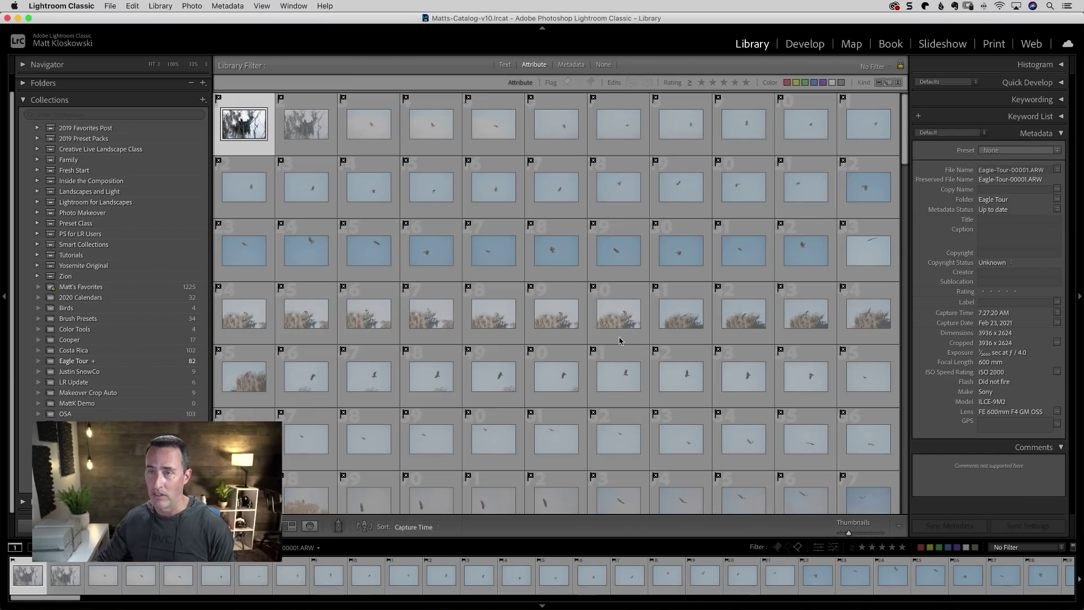
left_click(192, 6)
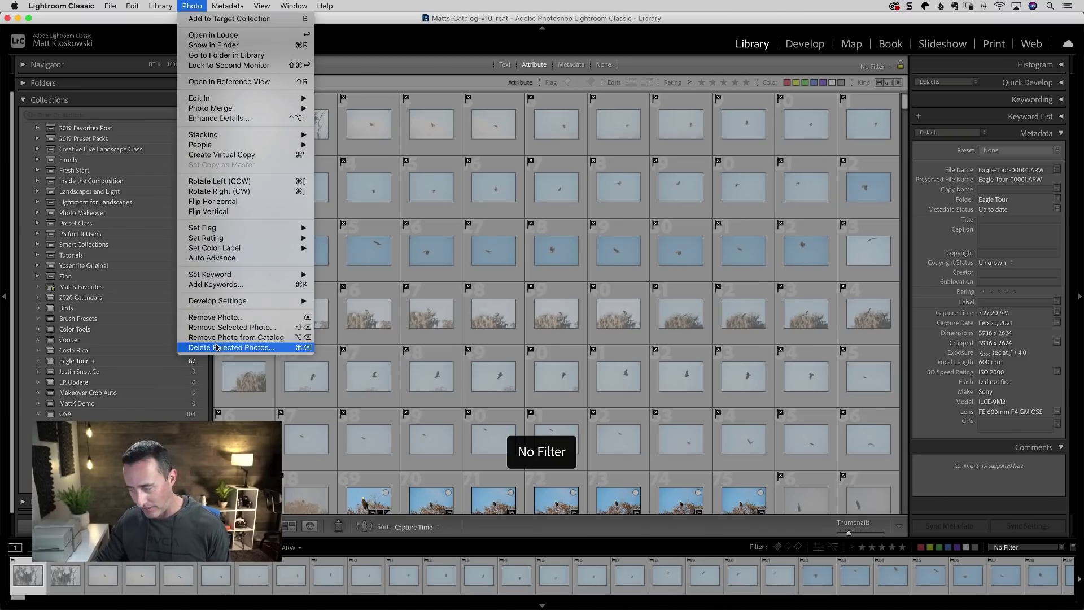
left_click(373, 375)
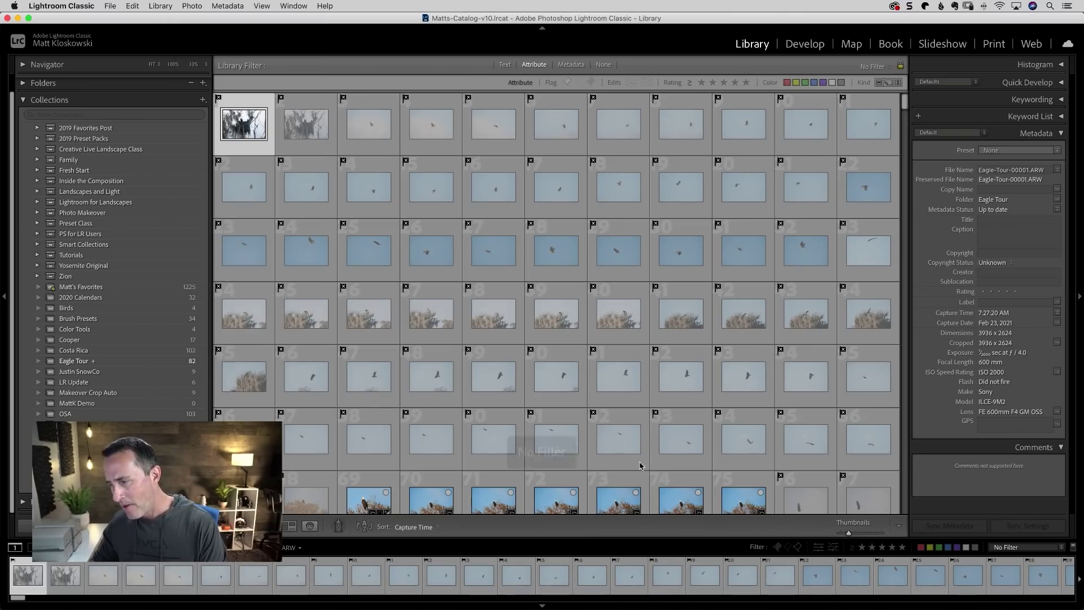
- Add all unflagged photos to the Eagle Tour collection
left_click(789, 547)
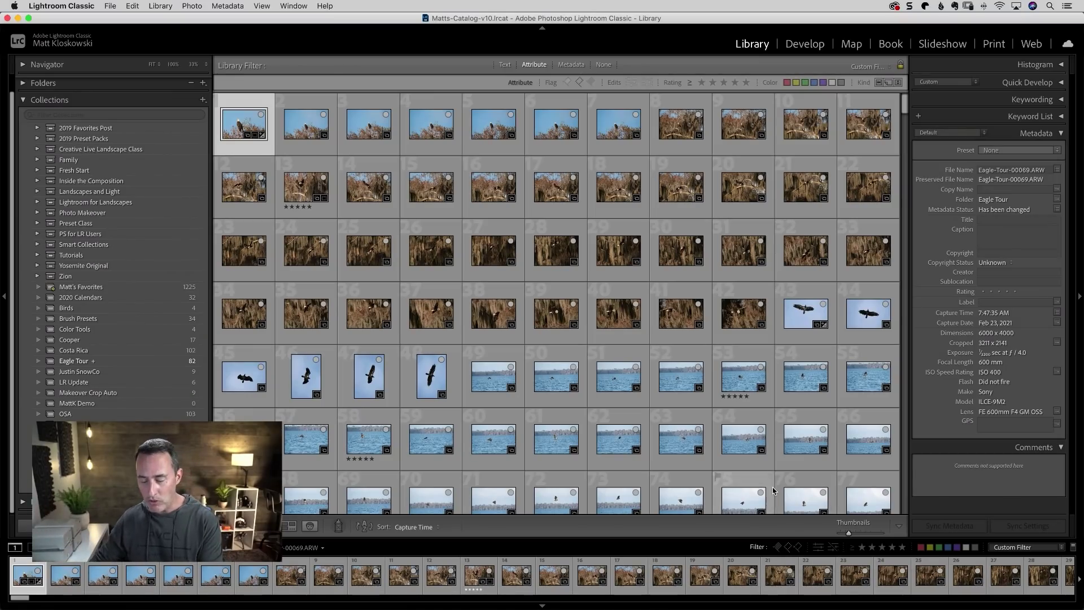
left_click(857, 436, "shift")
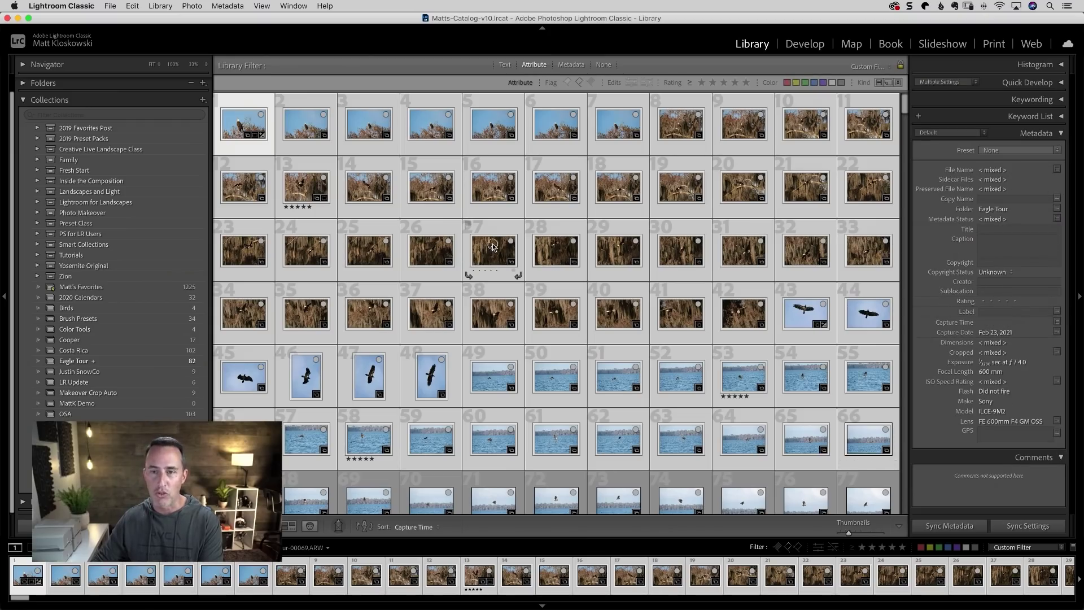
left_click_drag(493, 247, 95, 363)
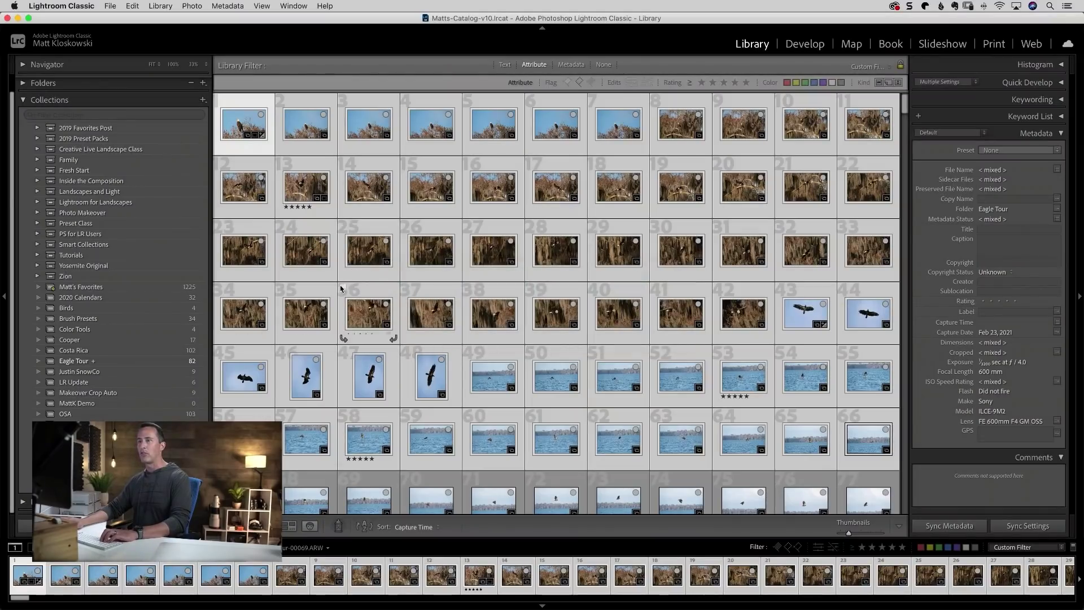
- In the Eagle Tour collection, remove photos 49 through 52
left_click(126, 360)
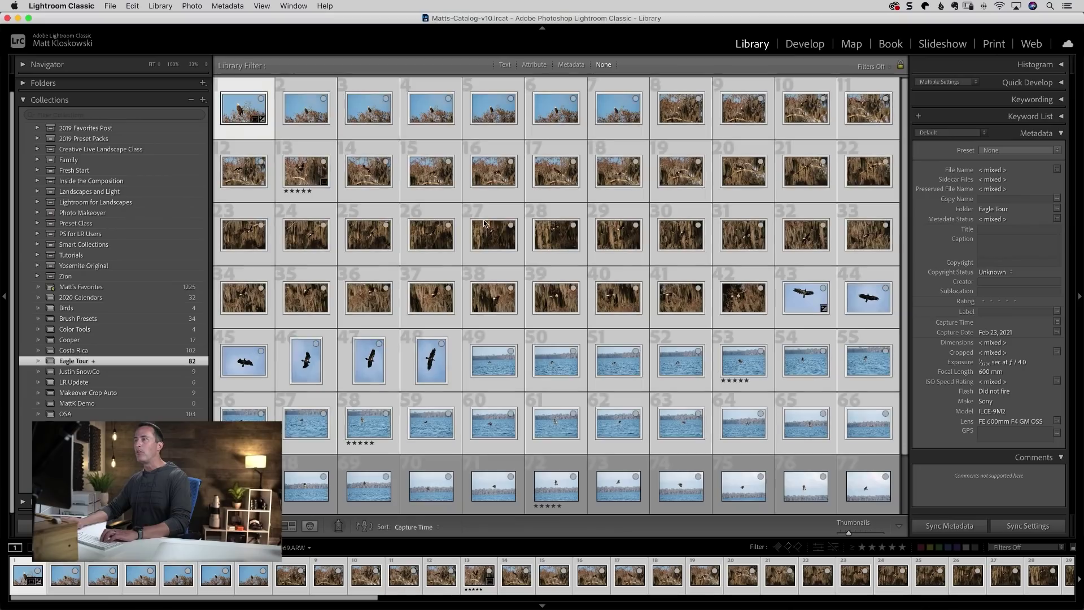
key("super+d")
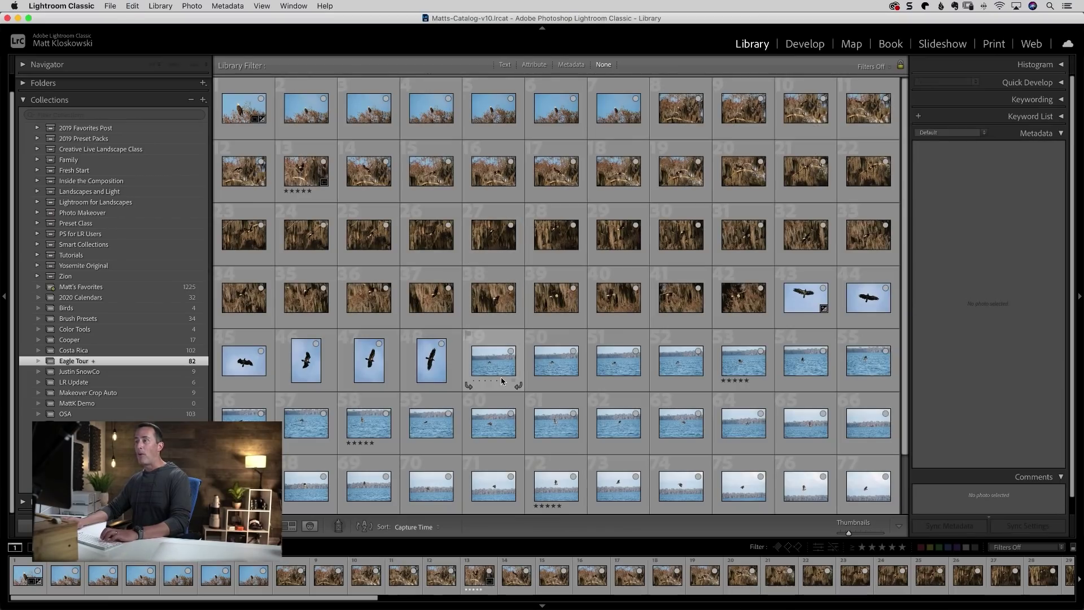
left_click(491, 368)
left_click(683, 368, "shift")
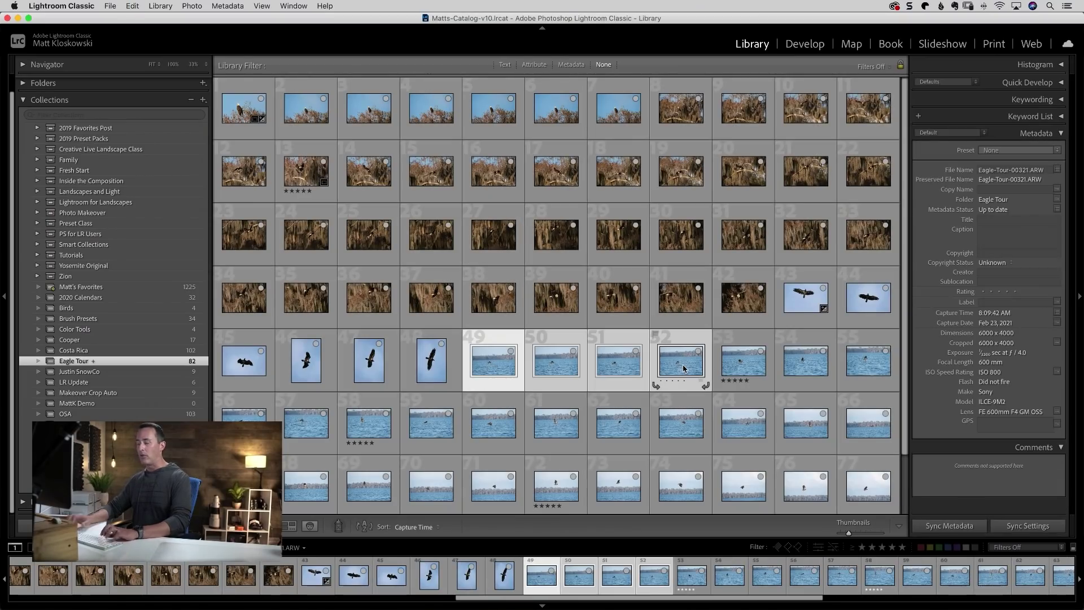
key("Delete")
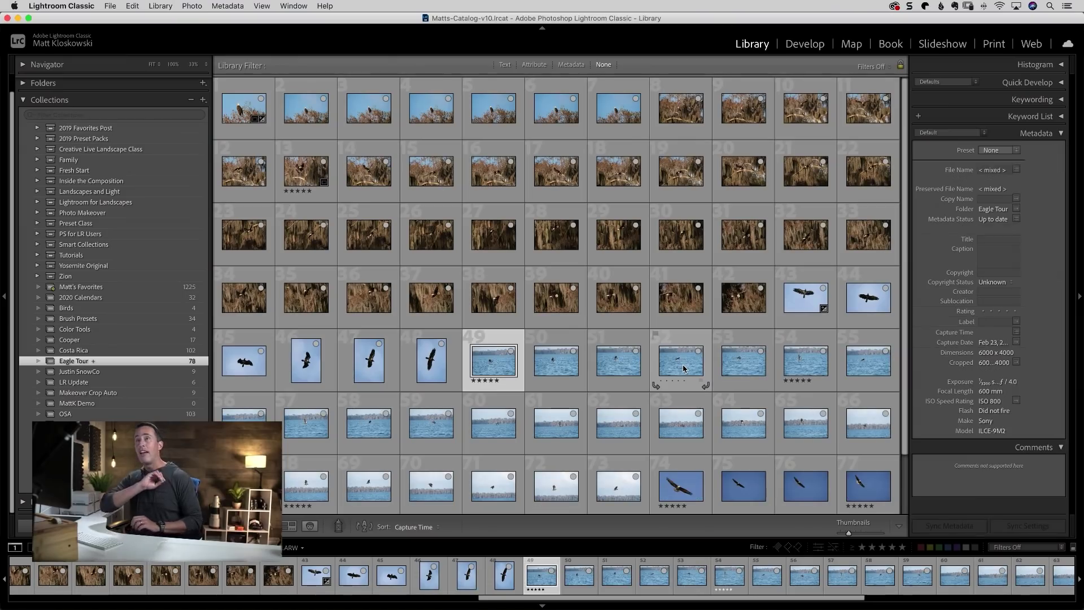